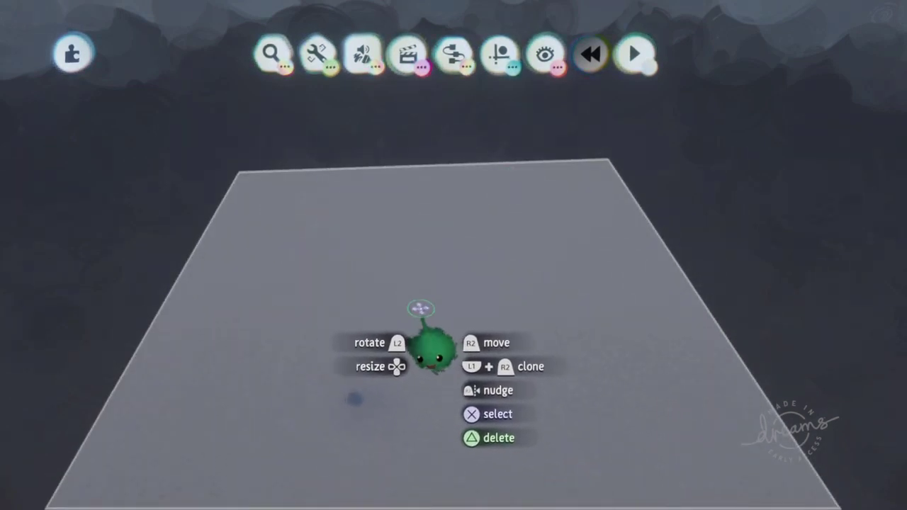
# Stamp a cube above the floor in Sculpt Mode and leave the mode.
pyautogui.click(360, 55)
pyautogui.click(272, 100)
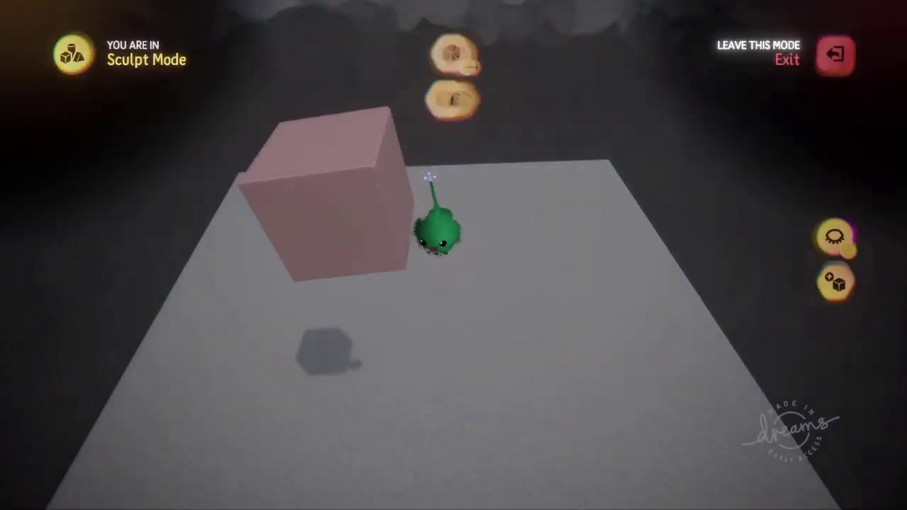
pyautogui.press('Escape')
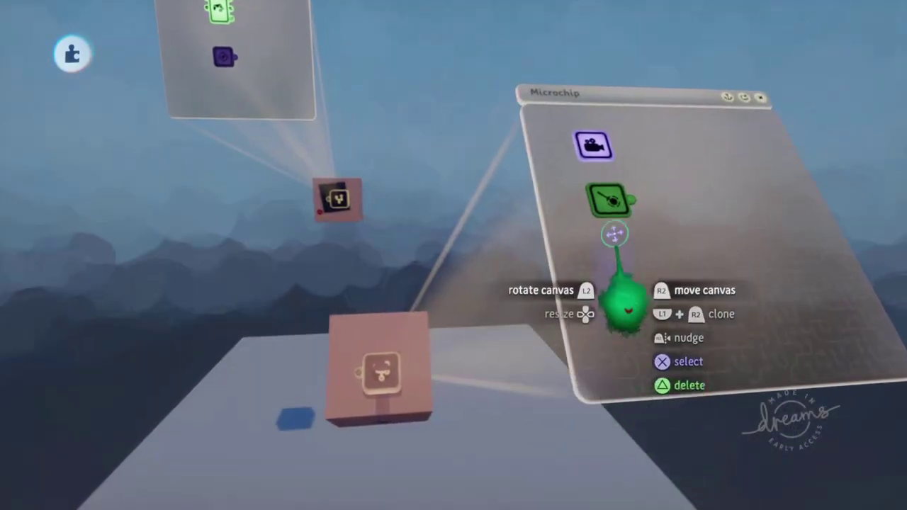
# Review the laser scope's range, Imp Tip tag and detection settings on the microchip, and close its properties.
pyautogui.click(611, 200)
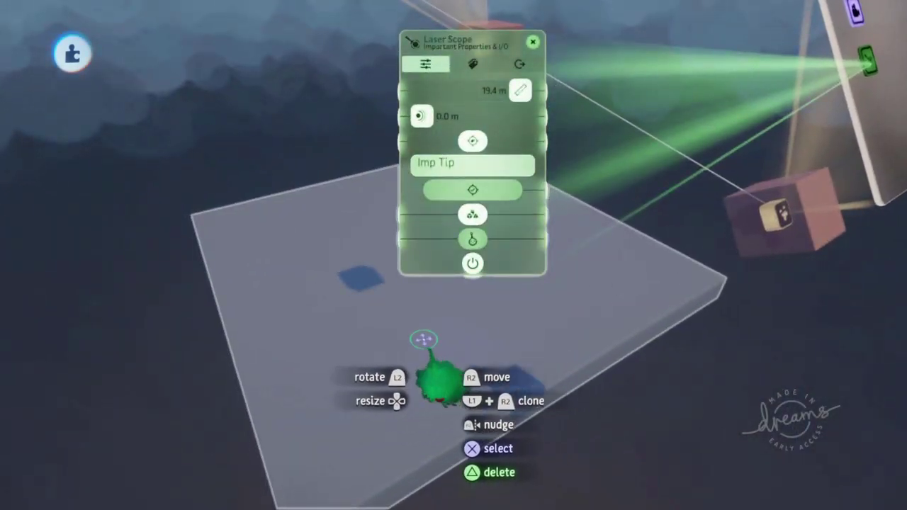
pyautogui.moveTo(480, 320); pyautogui.dragTo(491, 212, button='middle')
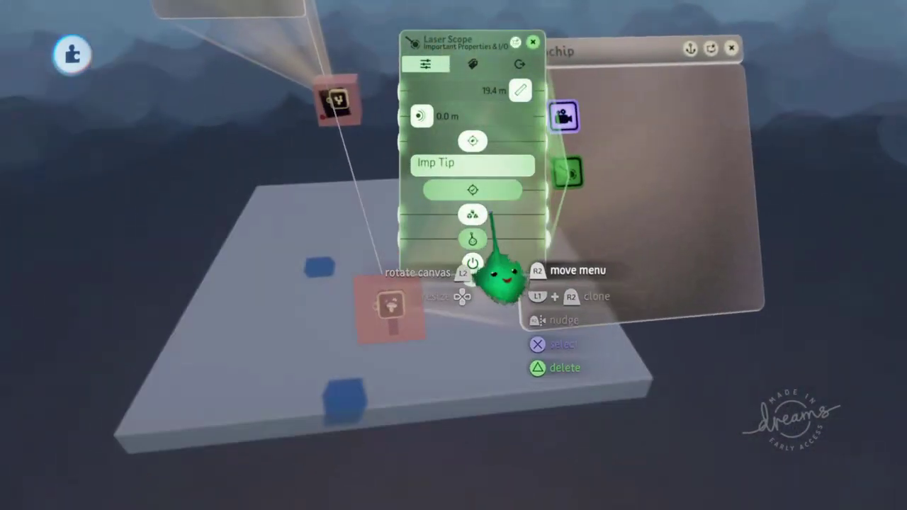
pyautogui.moveTo(491, 213); pyautogui.dragTo(429, 205)
pyautogui.press('Escape')
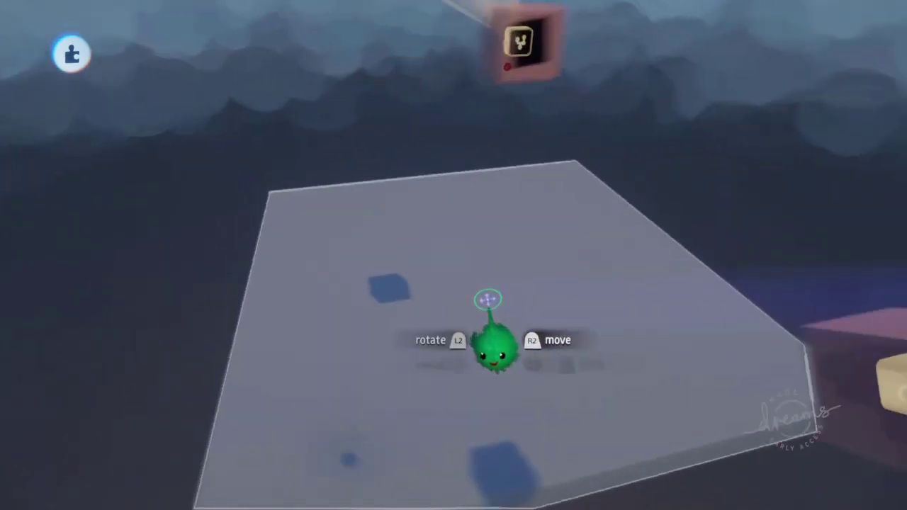
# Paint a single small red fleck in the empty space beyond the floor.
pyautogui.moveTo(488, 300); pyautogui.dragTo(445, 151, button='middle')
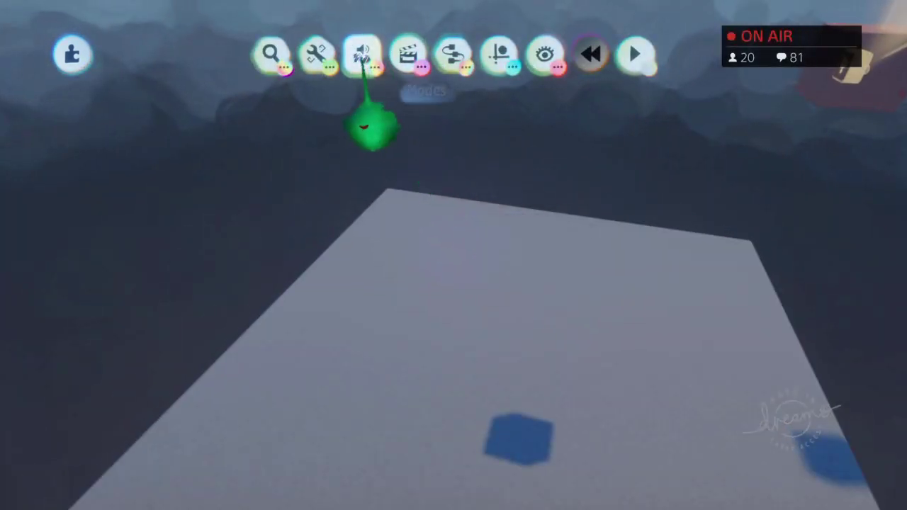
pyautogui.click(362, 57)
pyautogui.click(316, 99)
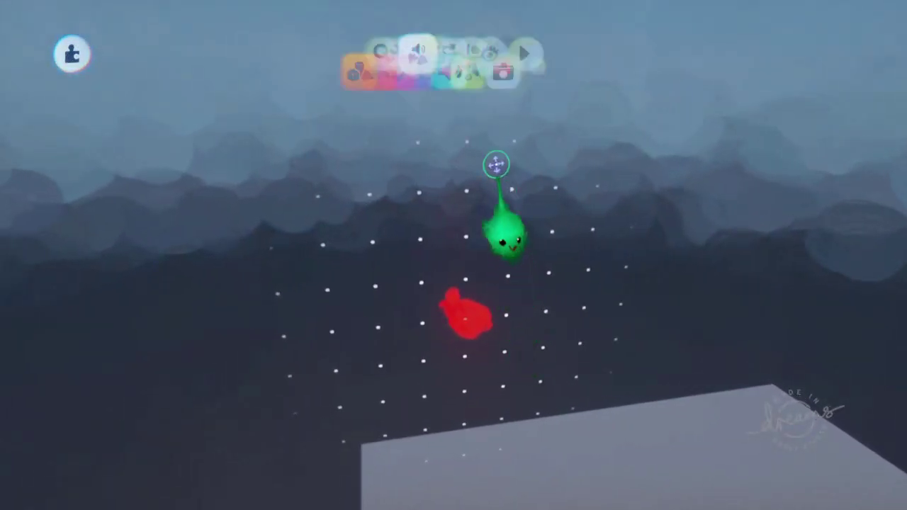
# Stamp an Emitter gadget onto the microchip beside the camera and turn off the grid guide.
pyautogui.click(453, 55)
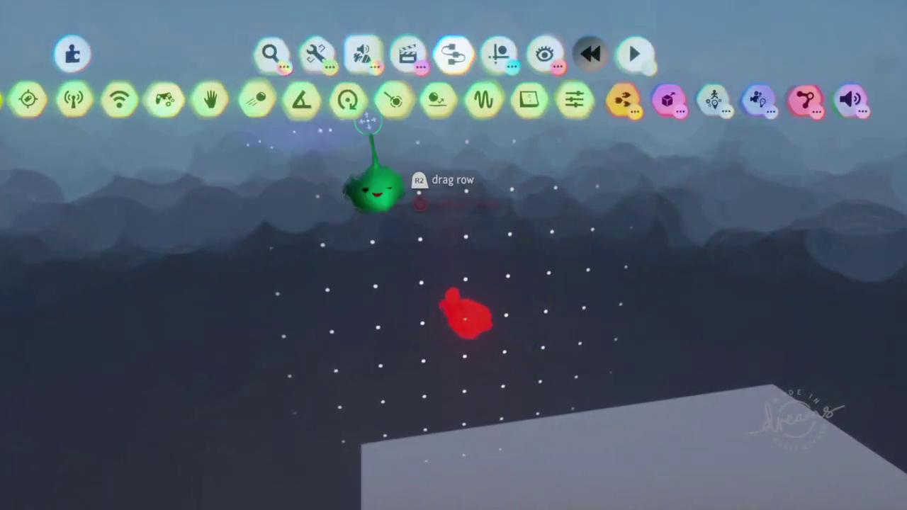
pyautogui.moveTo(668, 122); pyautogui.dragTo(384, 125)
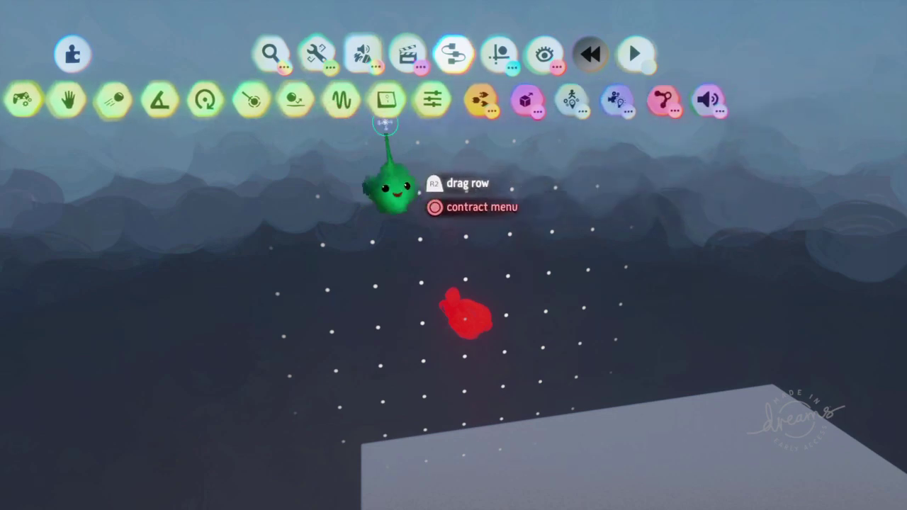
pyautogui.click(477, 99)
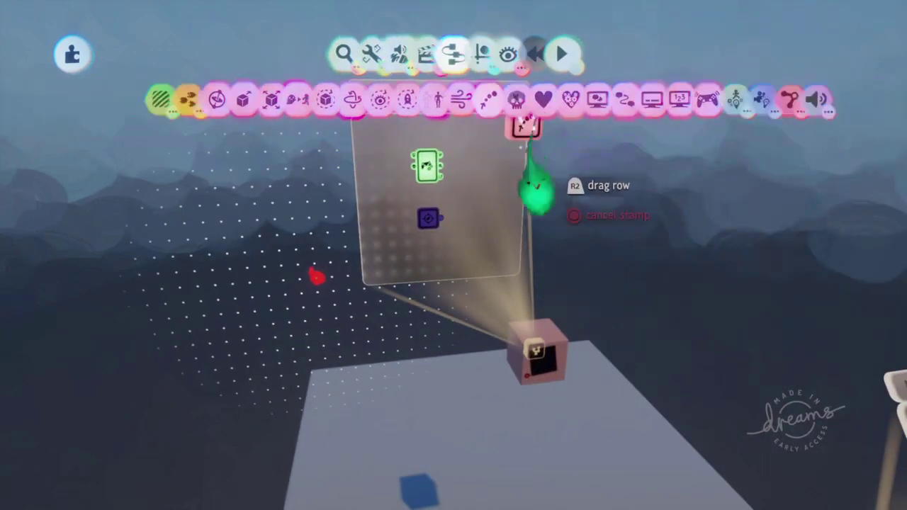
pyautogui.click(522, 124)
pyautogui.click(714, 436)
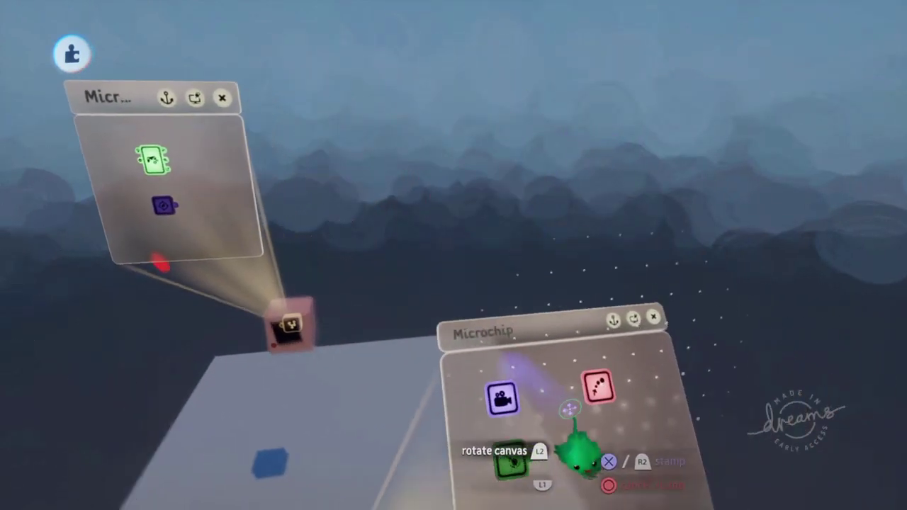
pyautogui.click(499, 65)
pyautogui.click(493, 99)
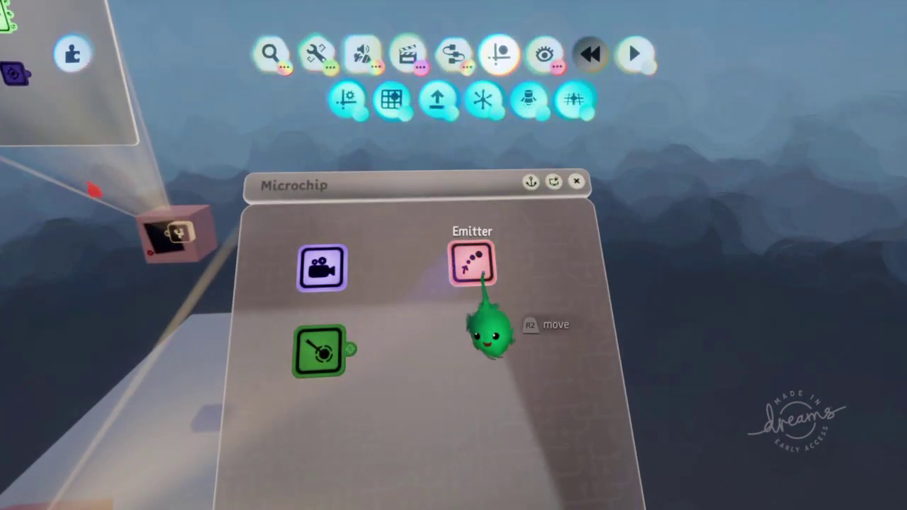
# Set the Emitter's Time Between Emits to 0.3 s and its Emitted Object Lifetime to 3.6 s.
pyautogui.click(472, 278)
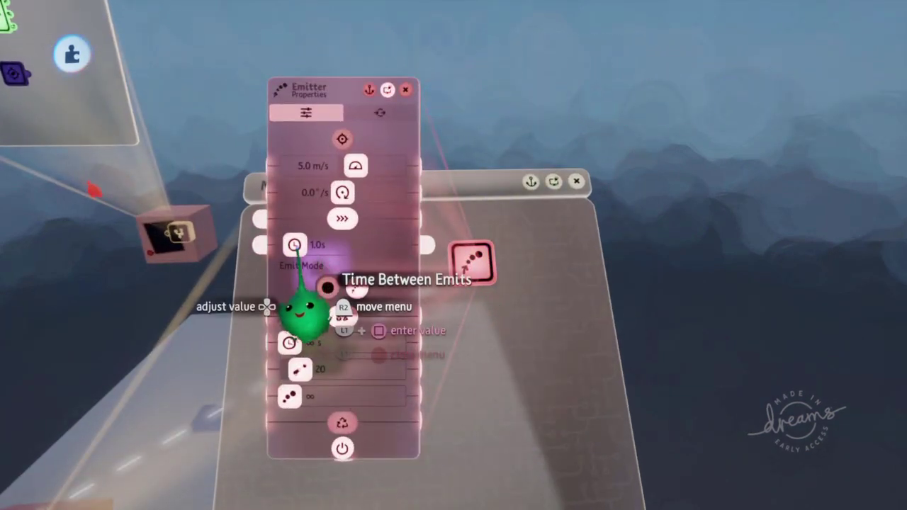
pyautogui.moveTo(296, 246); pyautogui.dragTo(272, 245)
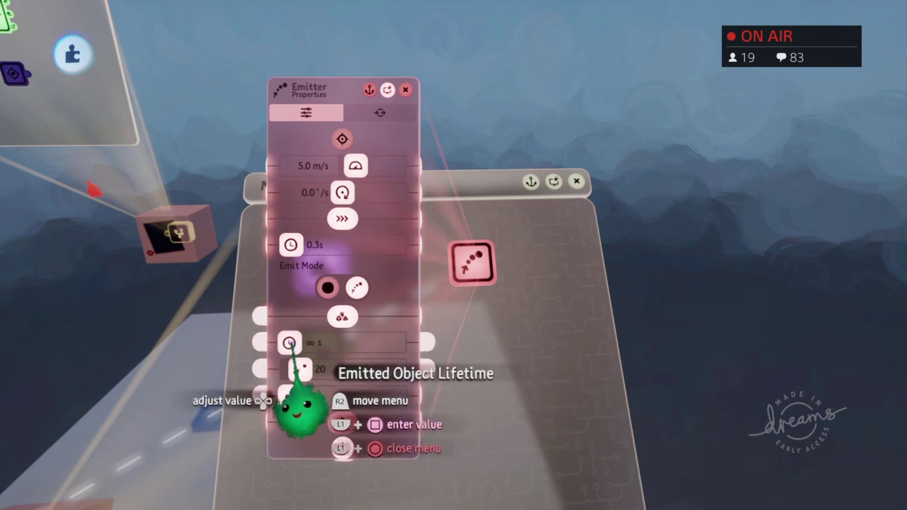
pyautogui.moveTo(289, 343); pyautogui.dragTo(296, 342)
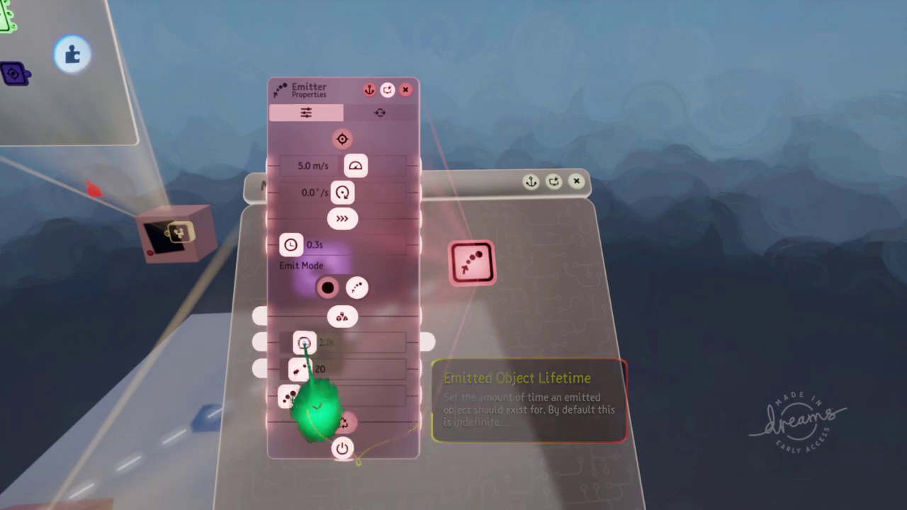
# Show the Emitter's inputs and outputs, stamp a Combiner gadget below the Emitter on the microchip, and open the Combiner's settings.
pyautogui.moveTo(708, 234)
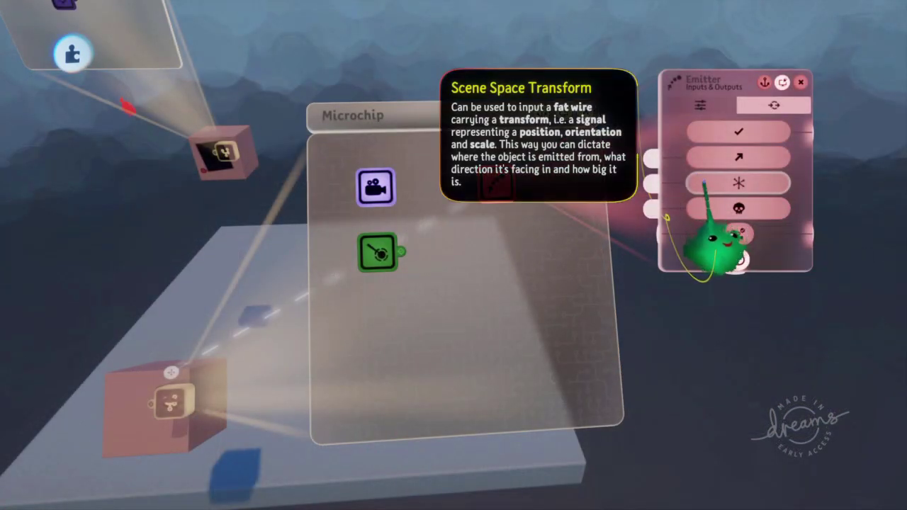
pyautogui.moveTo(525, 101)
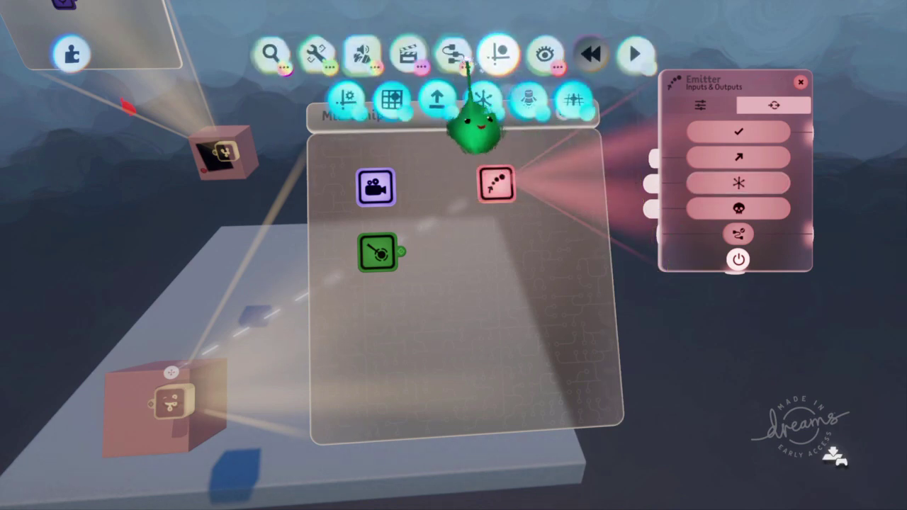
pyautogui.click(462, 58)
pyautogui.moveTo(515, 98); pyautogui.dragTo(744, 98)
pyautogui.click(368, 101)
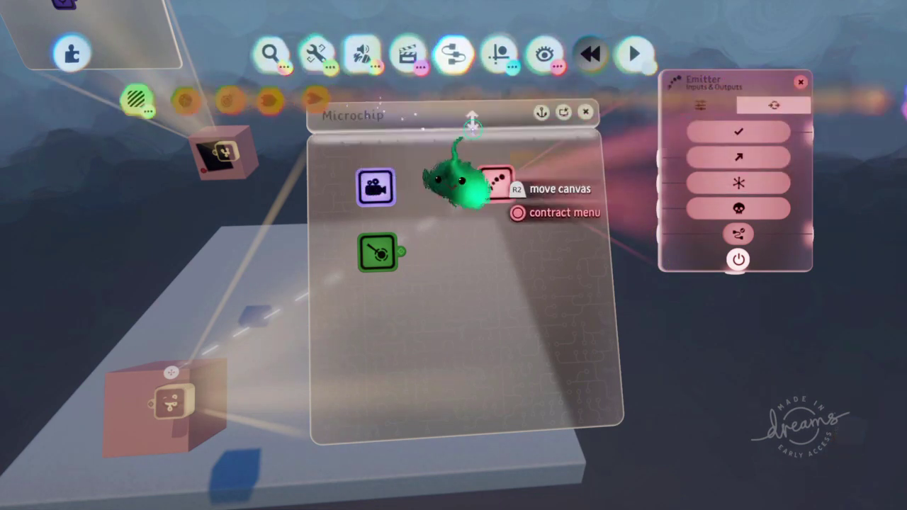
pyautogui.click(784, 101)
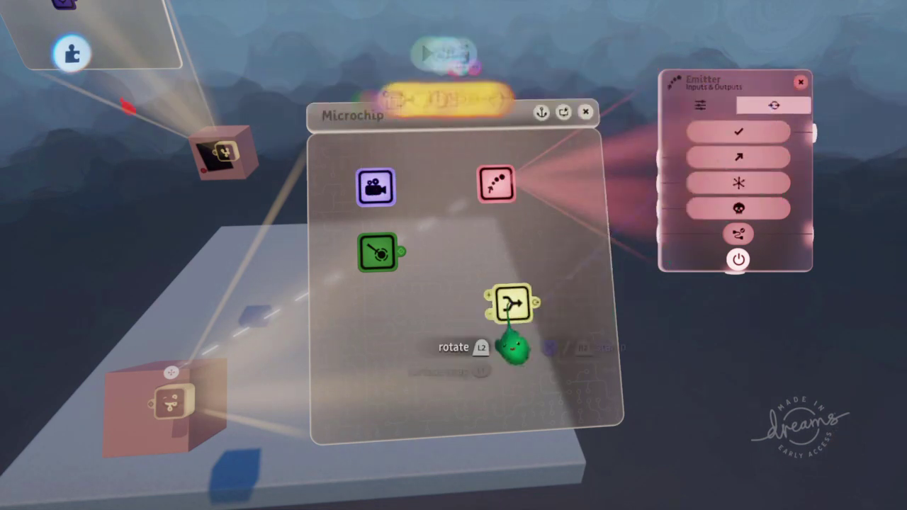
pyautogui.click(493, 284)
pyautogui.click(492, 277)
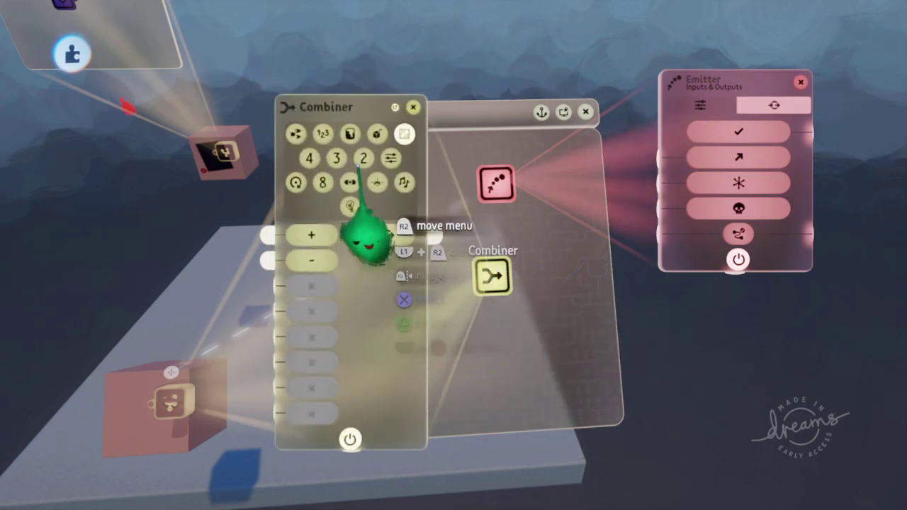
# Set the Combiner to the transform type and wire its output to the Emitter's Scene Space Transform input.
pyautogui.click(376, 133)
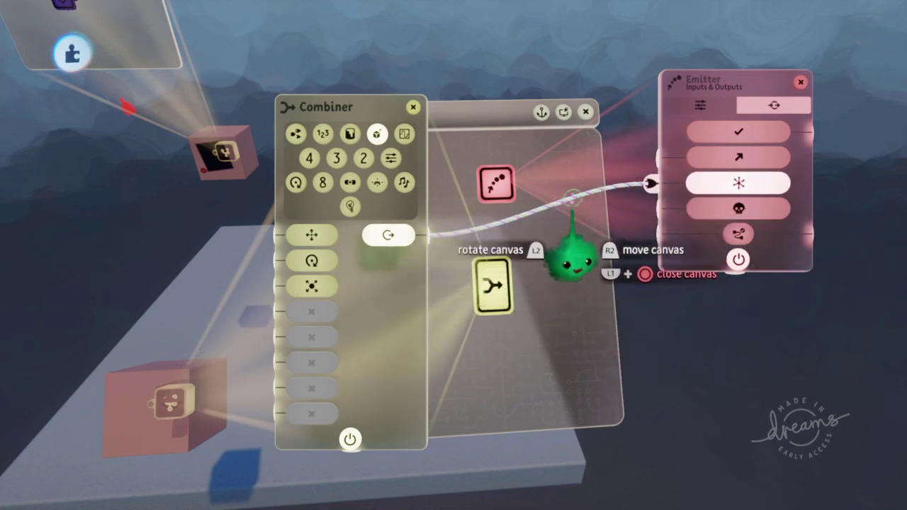
pyautogui.moveTo(585, 204); pyautogui.dragTo(580, 213)
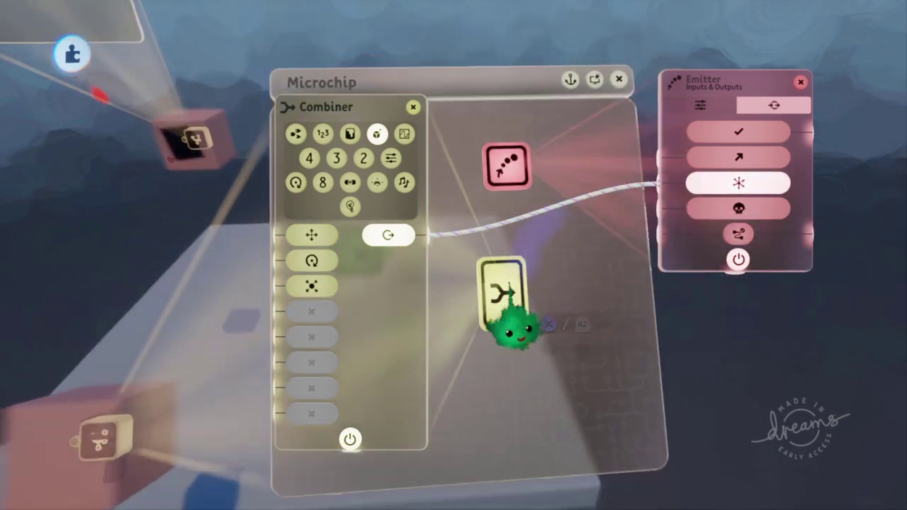
pyautogui.moveTo(396, 286); pyautogui.dragTo(762, 224)
pyautogui.press('Escape')
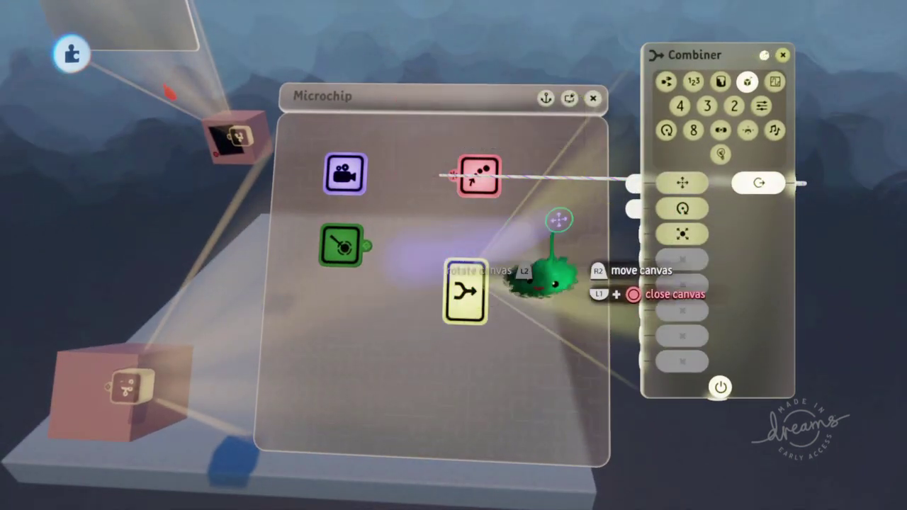
# Wire the laser scope's hit position output to the Combiner's position input.
pyautogui.moveTo(430, 299); pyautogui.dragTo(385, 200, button='middle')
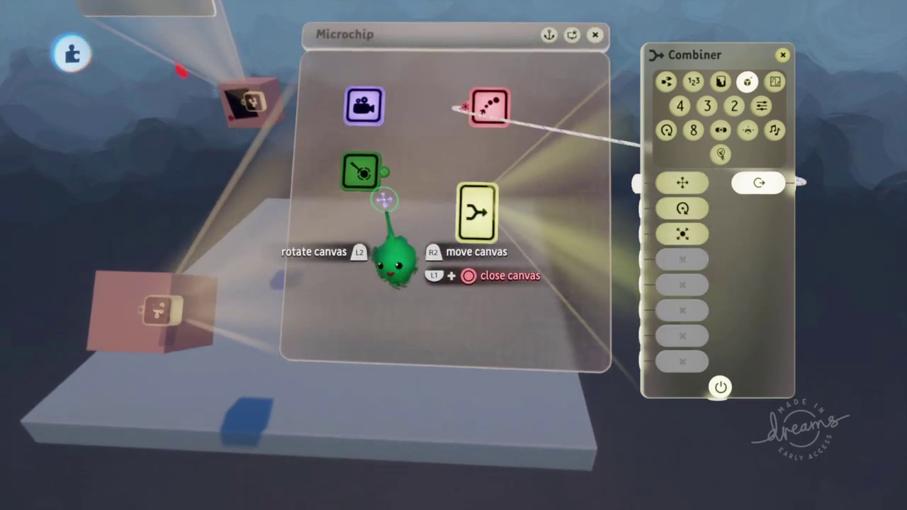
pyautogui.click(372, 238)
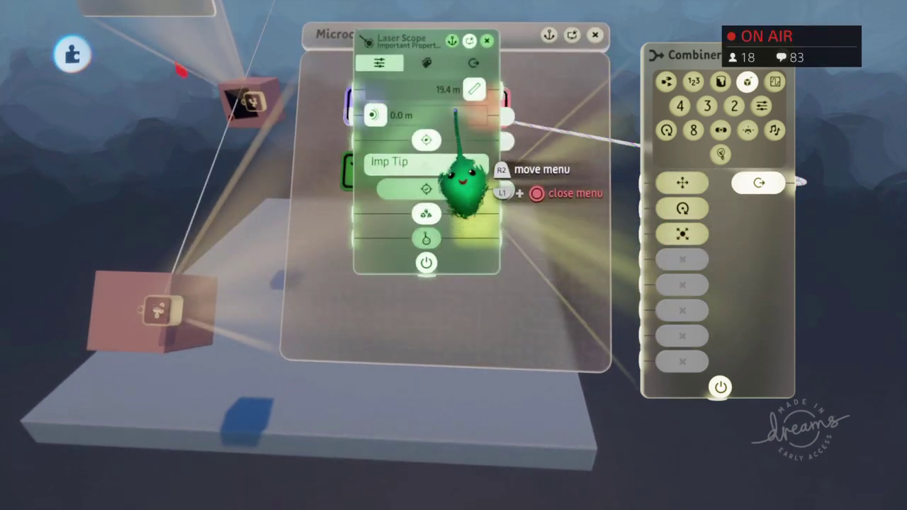
pyautogui.click(465, 69)
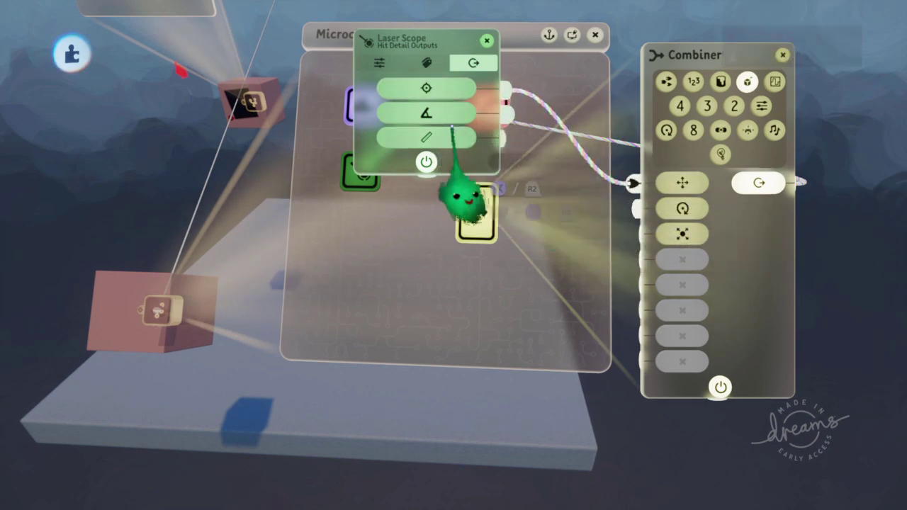
pyautogui.press('Escape')
# Set the Emitter's speed to 0.0 m/s and assign the painted red fleck as its Object to Emit.
pyautogui.moveTo(457, 198); pyautogui.dragTo(437, 328, button='middle')
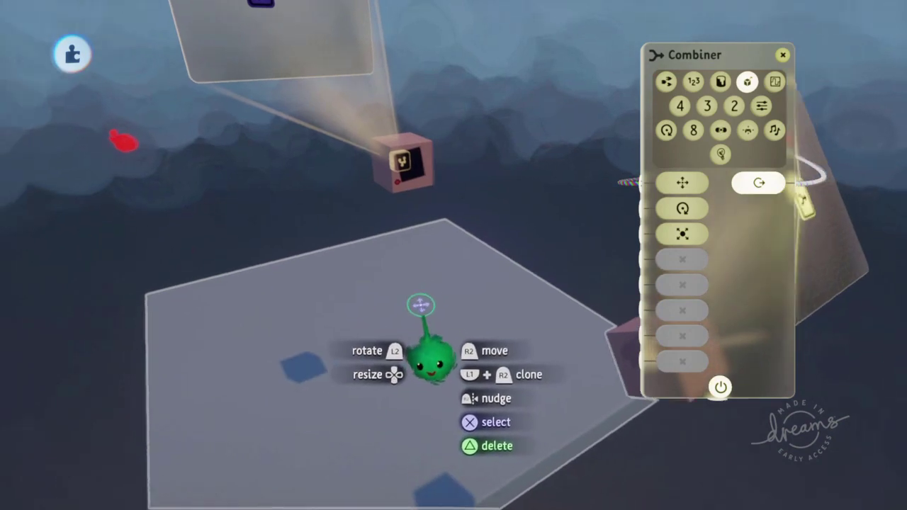
pyautogui.moveTo(430, 362); pyautogui.dragTo(364, 260, button='middle')
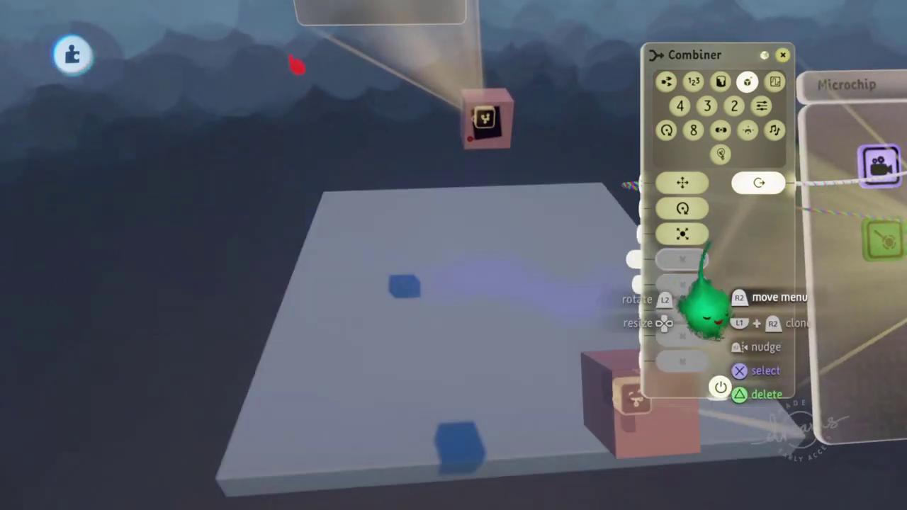
pyautogui.moveTo(749, 253); pyautogui.dragTo(505, 228, button='middle')
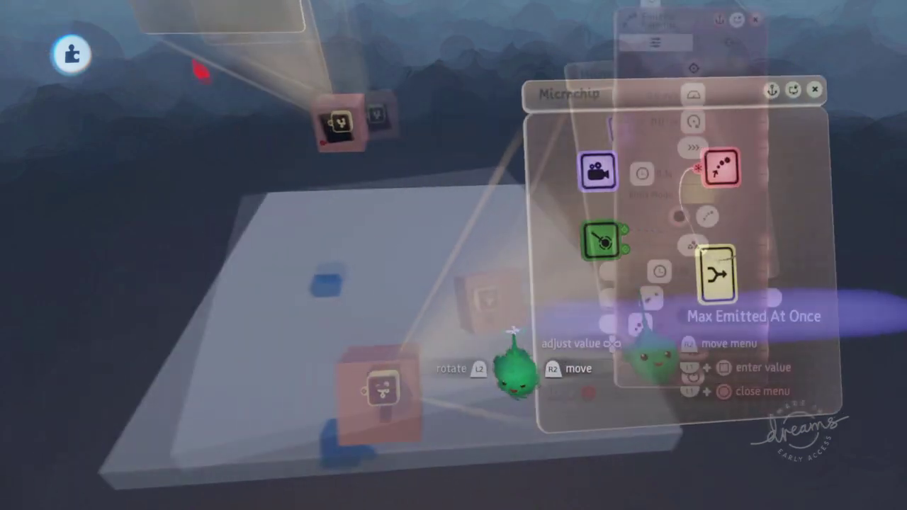
pyautogui.moveTo(637, 360); pyautogui.dragTo(698, 117, button='middle')
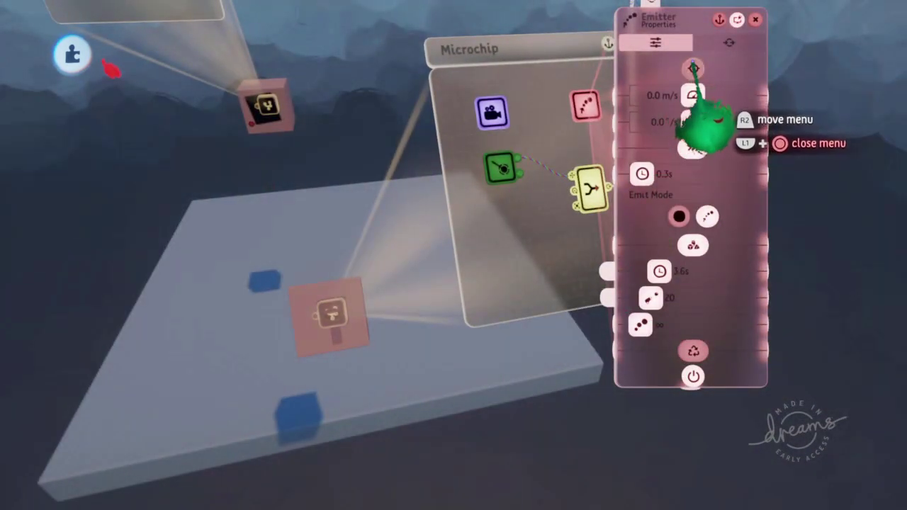
pyautogui.click(693, 68)
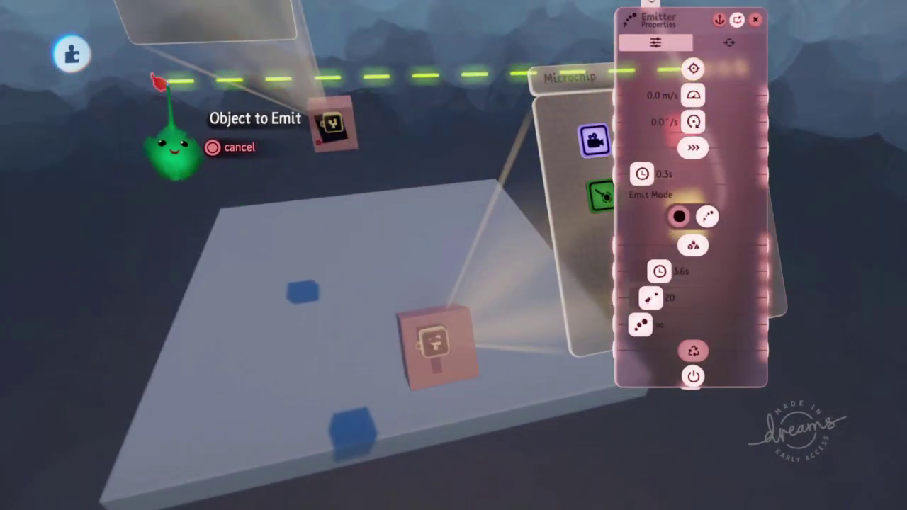
pyautogui.click(160, 82)
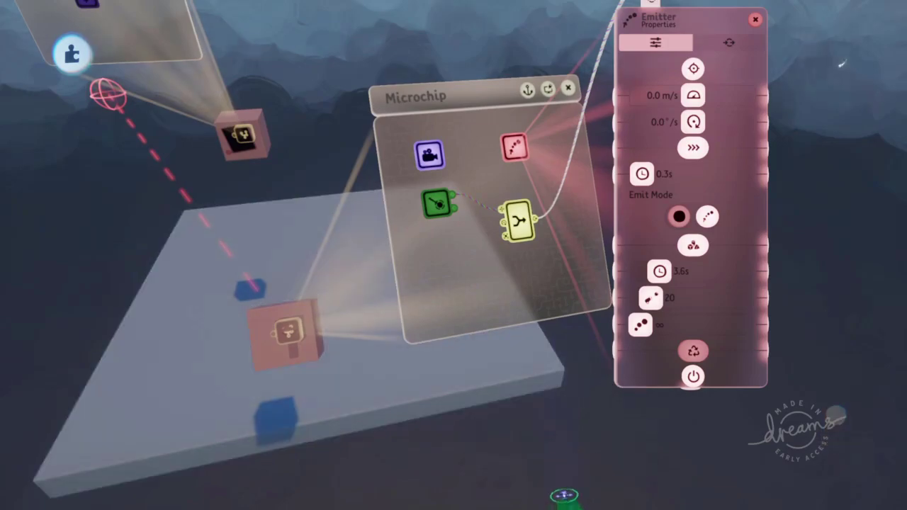
# Run the scene in play mode to test the Emitter over the floor, and pause the test.
pyautogui.press('Escape')
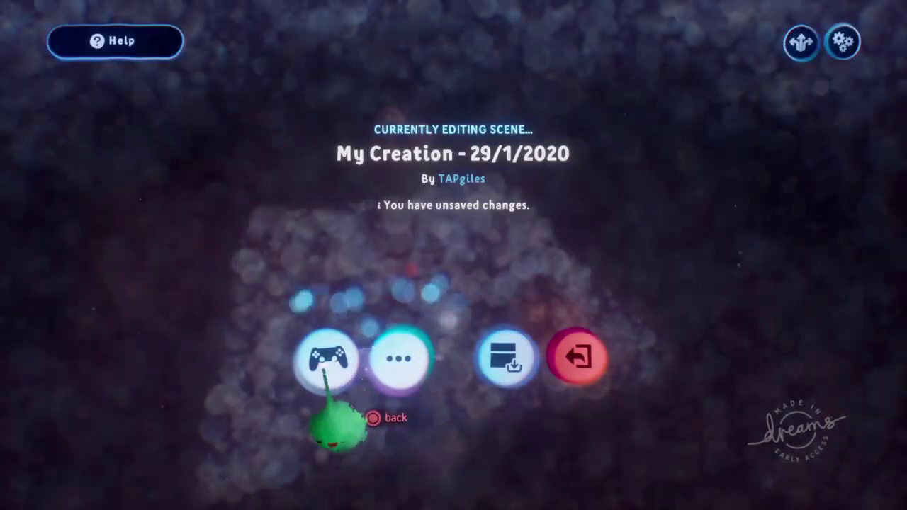
pyautogui.click(326, 365)
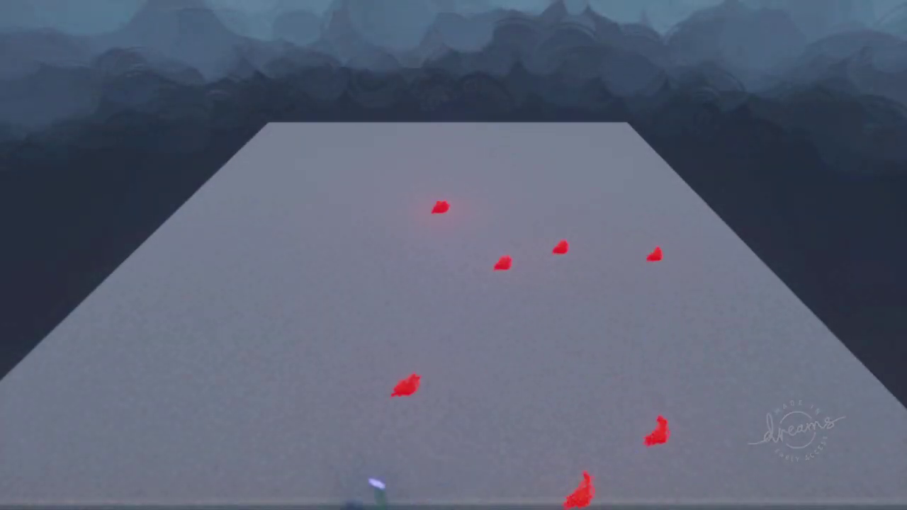
pyautogui.press('Escape')
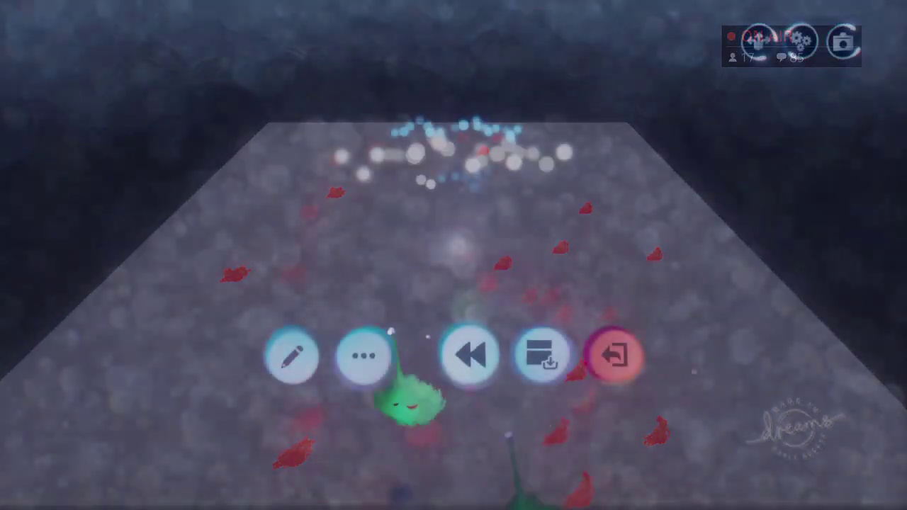
# Return to edit mode, clone the upper pink block beside the floor, and clear the copy's microchip canvas.
pyautogui.click(292, 356)
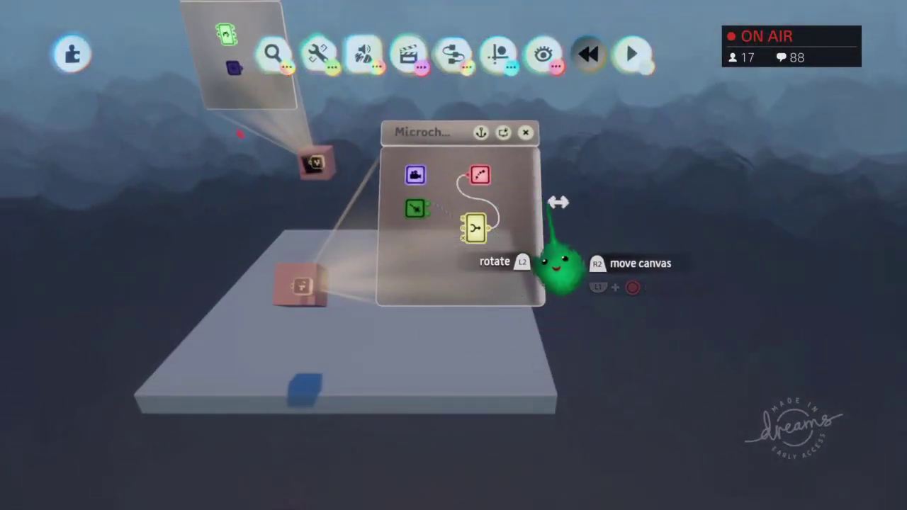
pyautogui.moveTo(559, 202); pyautogui.dragTo(632, 201)
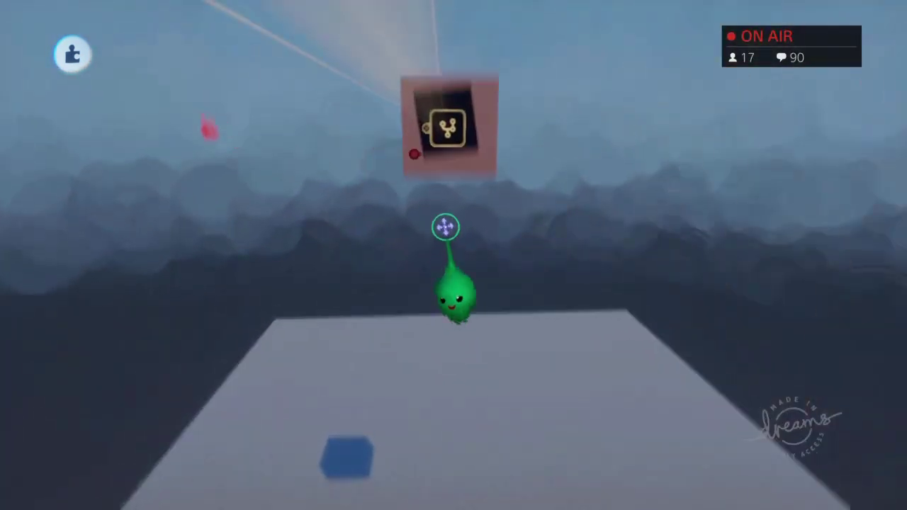
pyautogui.moveTo(490, 170)
pyautogui.mouseDown()
pyautogui.moveTo(520, 168)
pyautogui.moveTo(520, 193)
pyautogui.mouseUp()
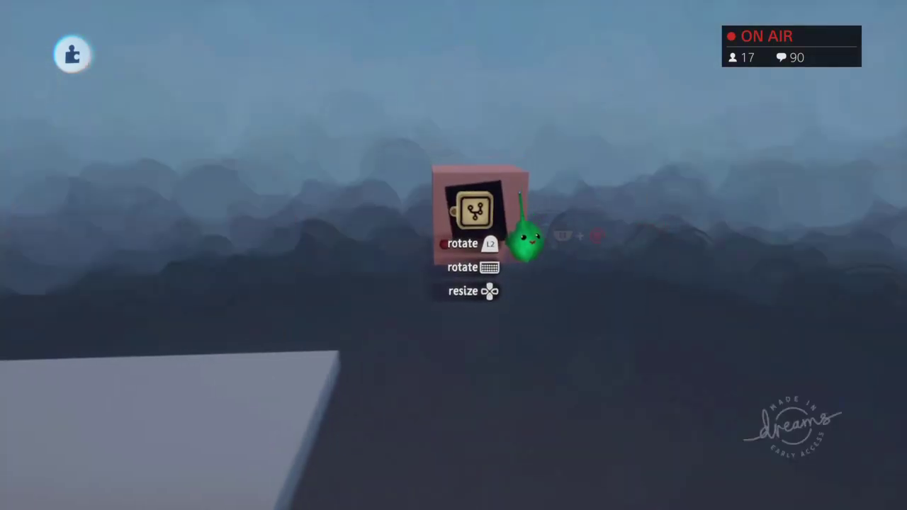
pyautogui.moveTo(501, 230); pyautogui.dragTo(499, 229)
pyautogui.click(486, 231)
pyautogui.moveTo(590, 278); pyautogui.dragTo(619, 270)
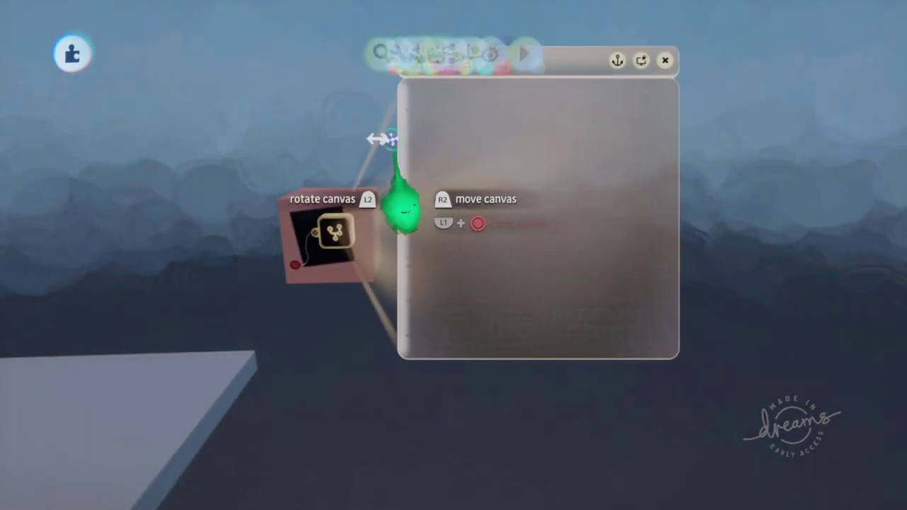
# Add a Follower gadget to the cloned block's empty microchip and open its settings.
pyautogui.click(453, 55)
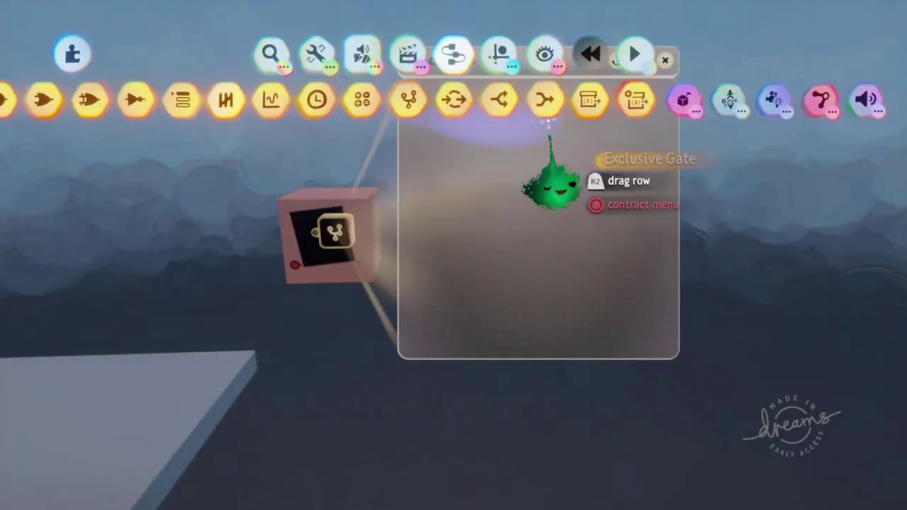
pyautogui.hscroll(-1, 638, 105)
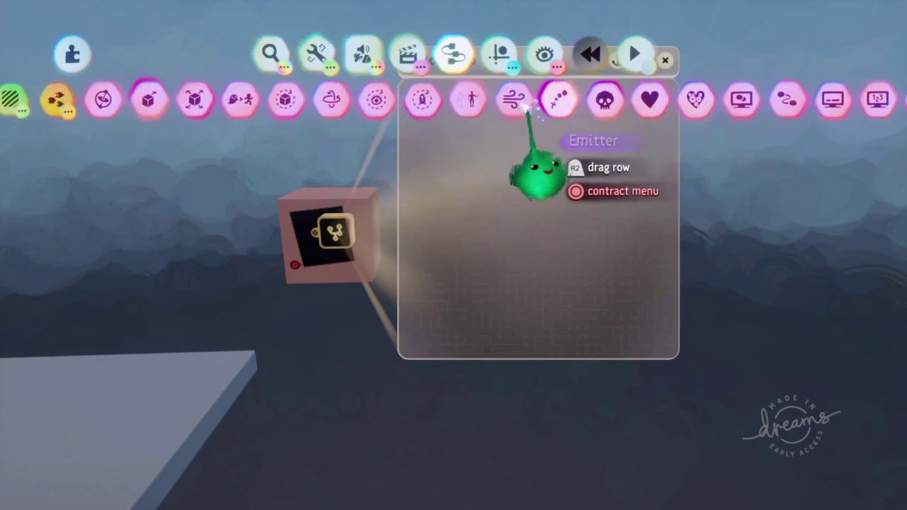
pyautogui.click(319, 101)
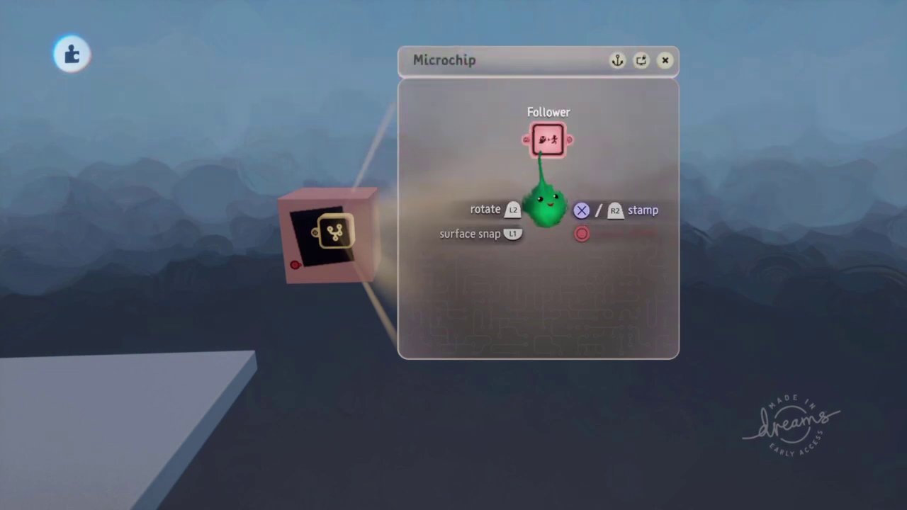
pyautogui.click(539, 152)
pyautogui.click(546, 150)
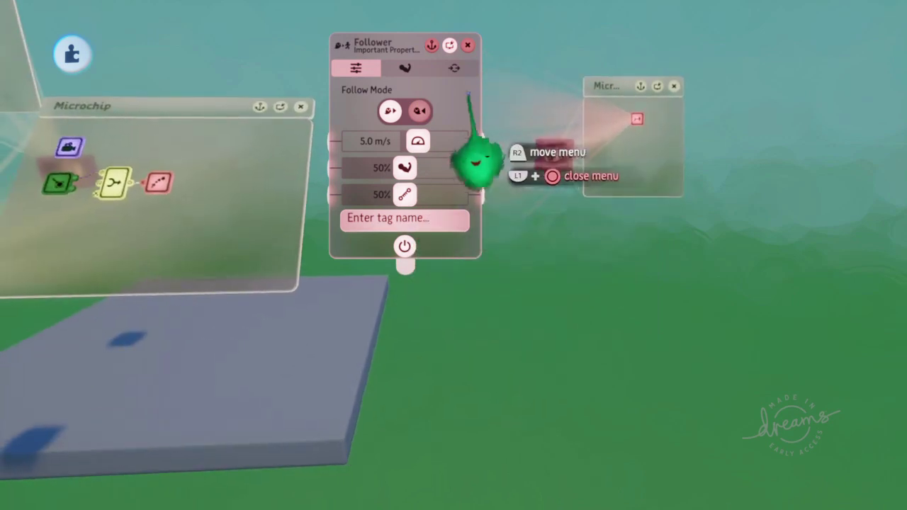
# Wire the Laser Scope's Hit Position output to the Follower's Target Position input.
pyautogui.click(454, 68)
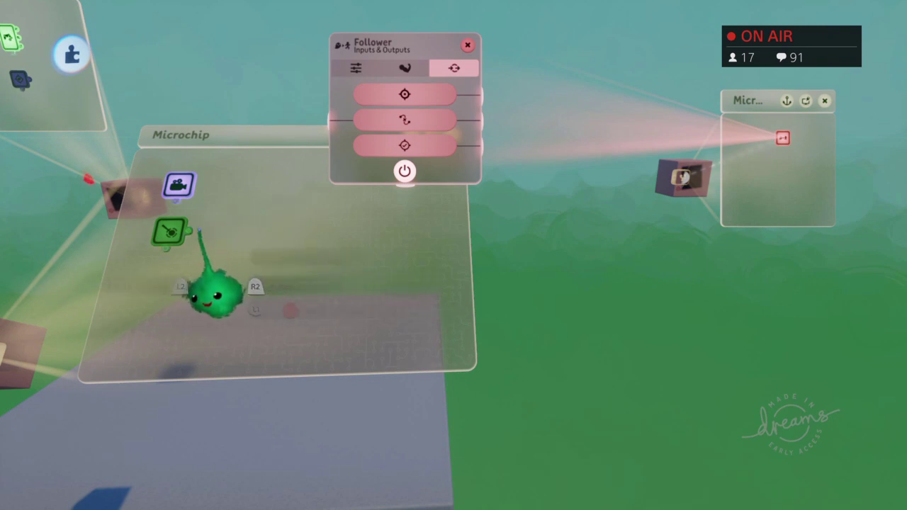
pyautogui.click(321, 121)
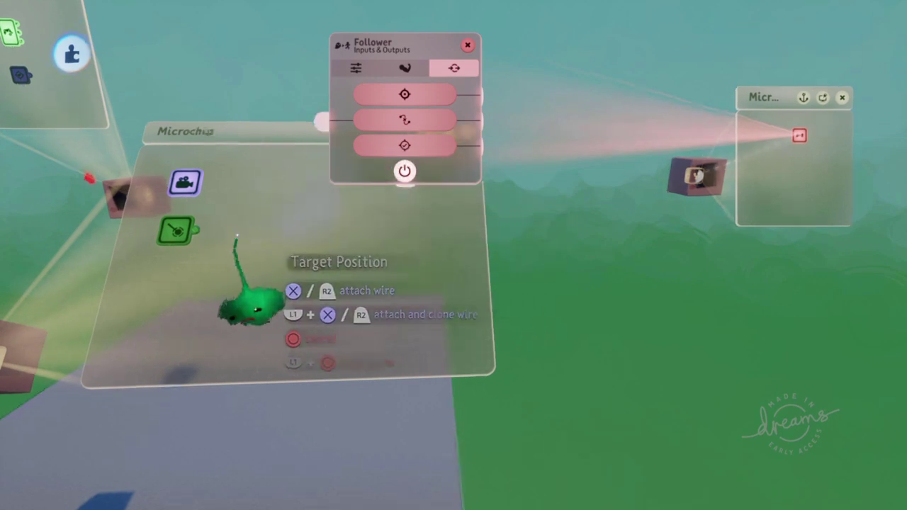
pyautogui.click(205, 230)
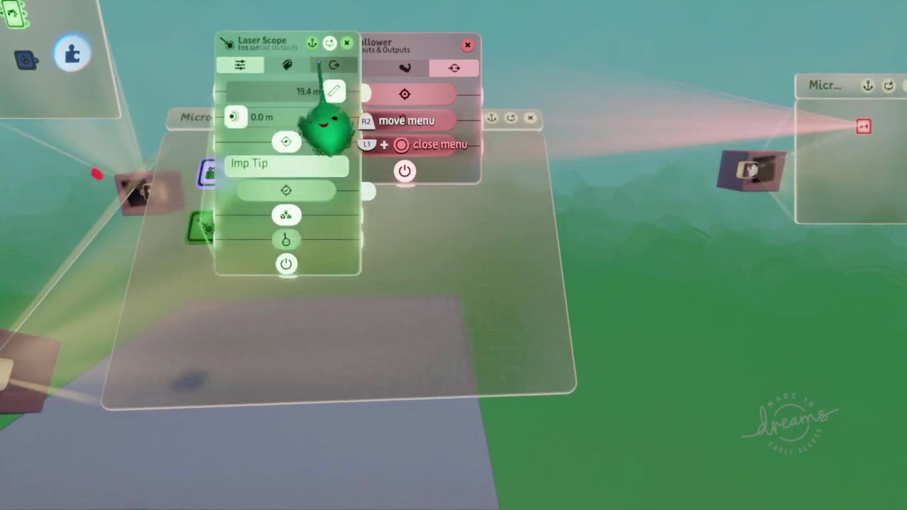
pyautogui.click(321, 65)
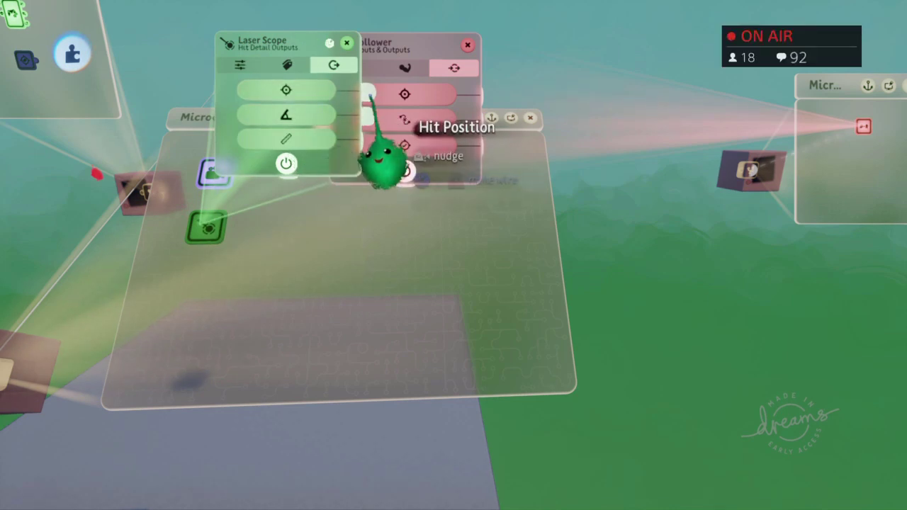
pyautogui.moveTo(333, 205); pyautogui.dragTo(333, 190)
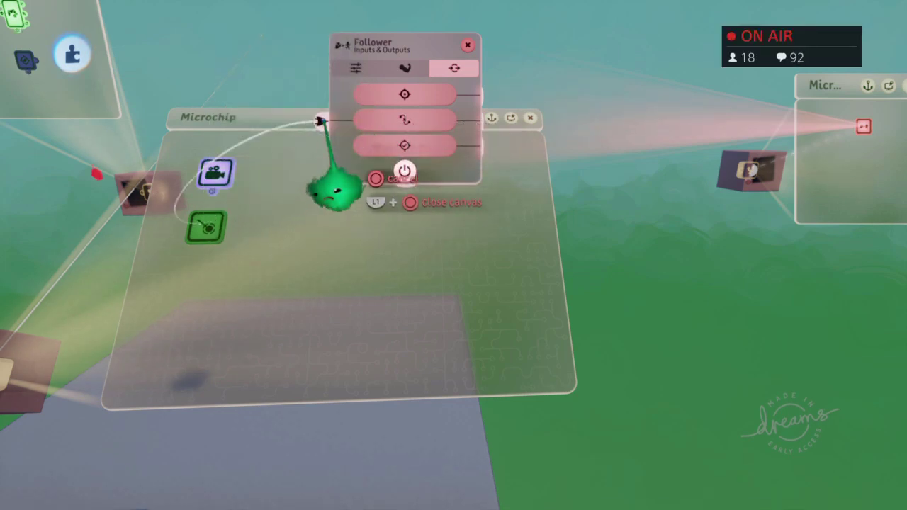
pyautogui.click(404, 120)
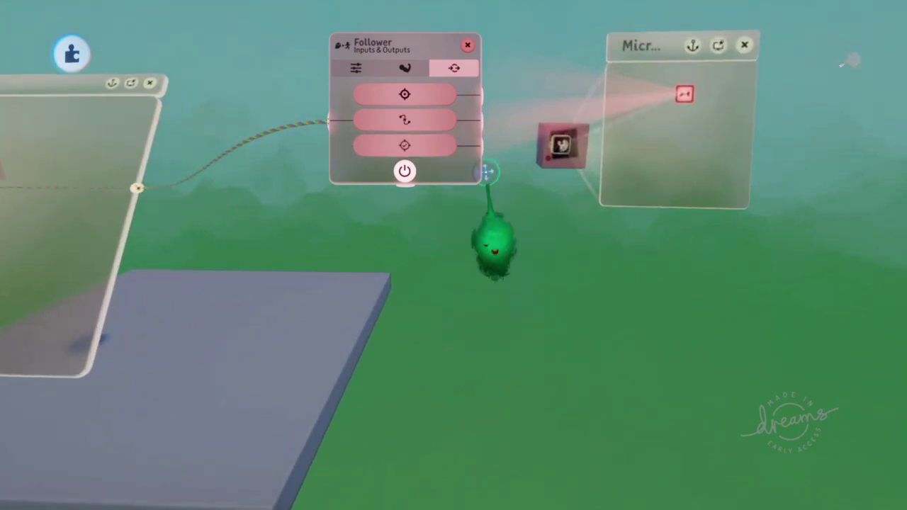
# Move the Follower block onto the floor, test its following in play mode, and return to edit mode.
pyautogui.press('Escape')
pyautogui.click(548, 154)
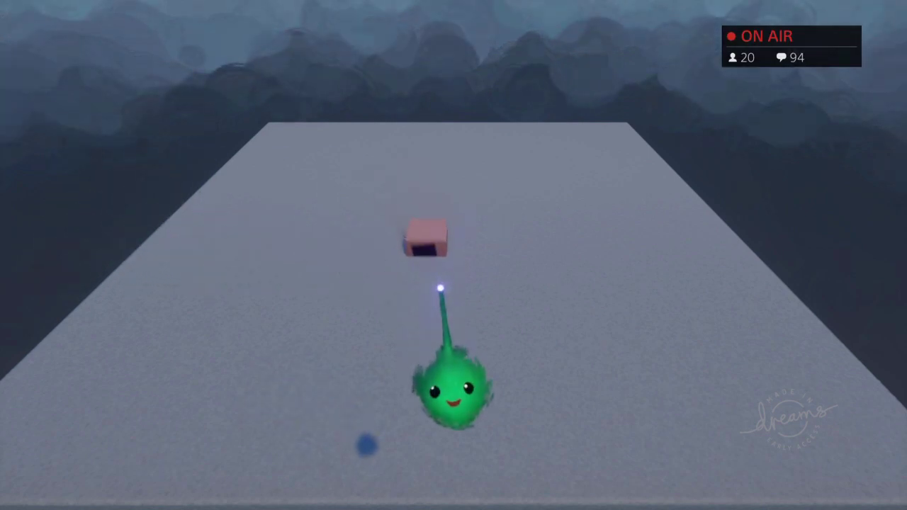
pyautogui.press('Escape')
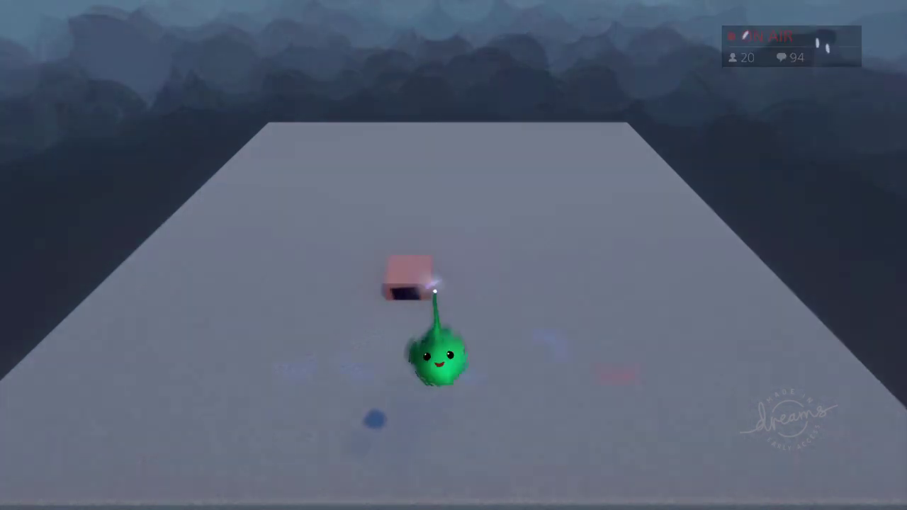
pyautogui.click(296, 358)
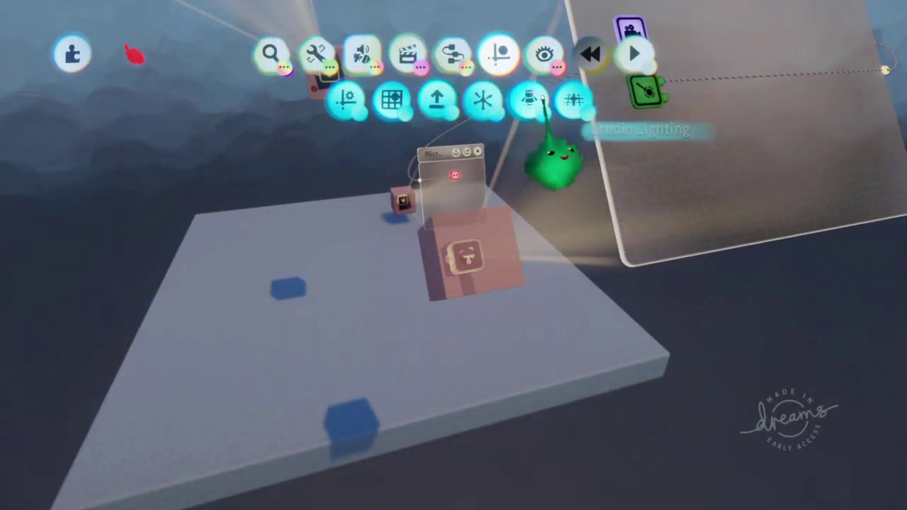
# Display the scene grid around the floor and undo the last move.
pyautogui.click(552, 87)
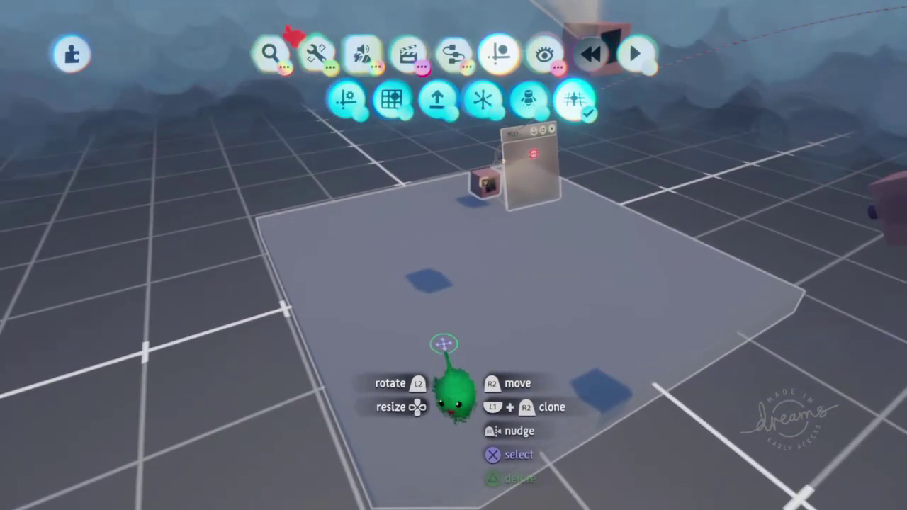
pyautogui.moveTo(443, 345); pyautogui.dragTo(448, 379)
pyautogui.scroll(5, 473, 290)
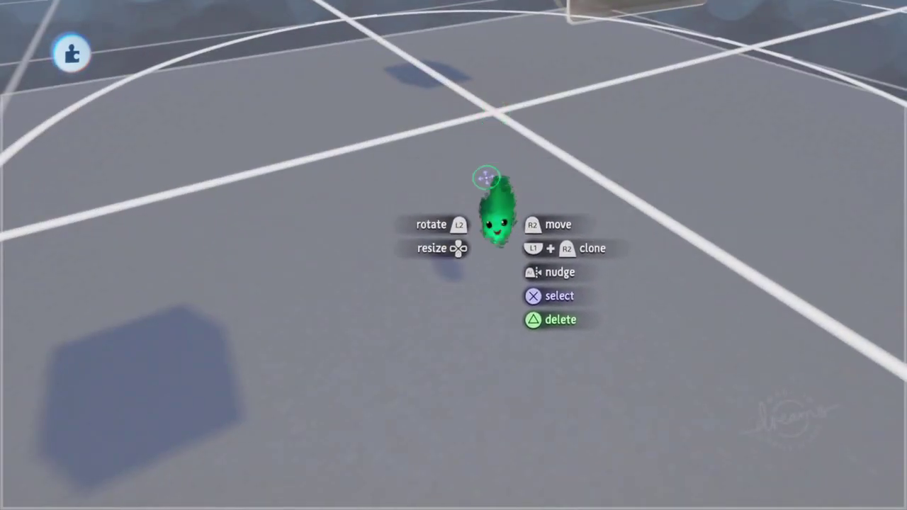
pyautogui.scroll(-5, 486, 177)
pyautogui.hotkey('ctrl', 'z')
pyautogui.scroll(-4, 510, 277)
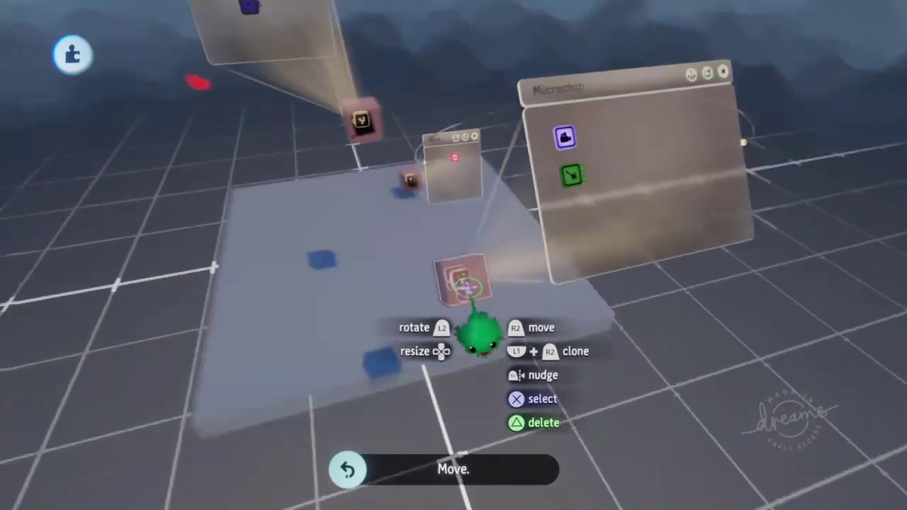
# Narrow the microchip canvas that holds the camera and the Laser Scope.
pyautogui.scroll(-3, 467, 288)
pyautogui.scroll(5, 569, 318)
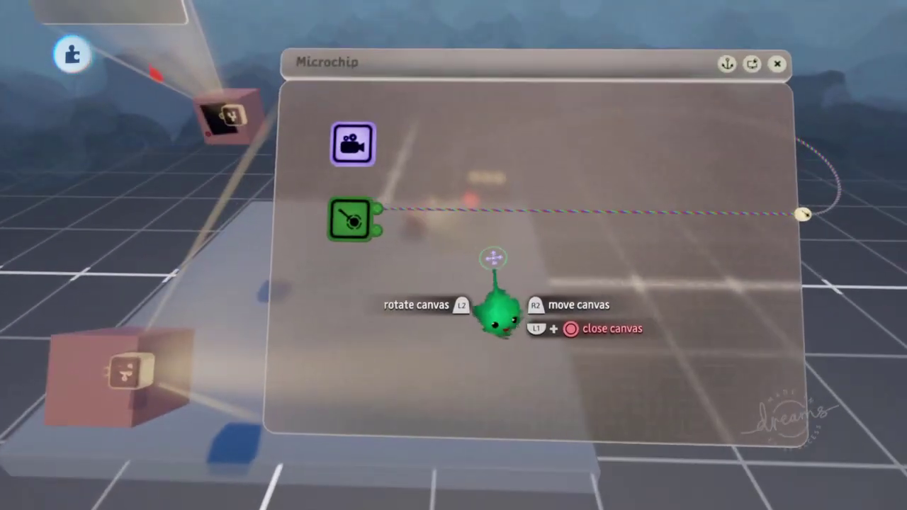
pyautogui.scroll(-2, 493, 258)
pyautogui.moveTo(711, 269); pyautogui.dragTo(587, 266)
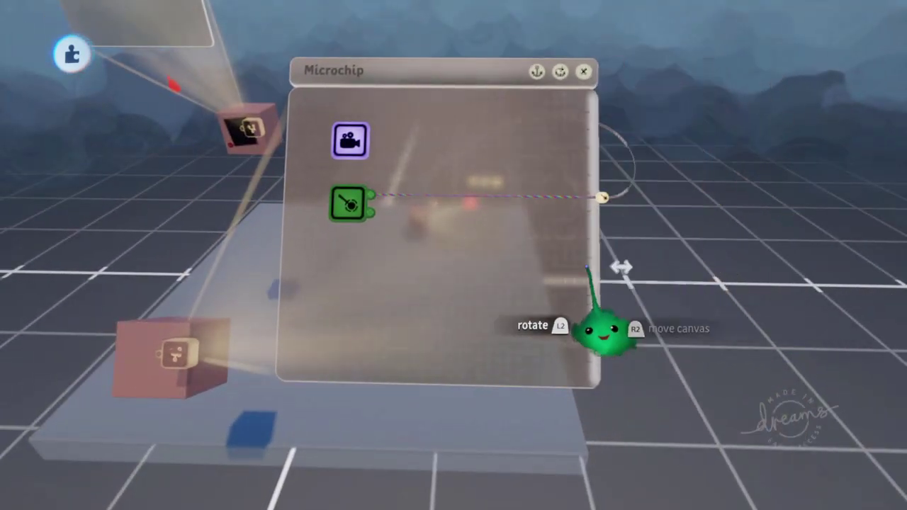
# Select the floor with the upper and front pink blocks and move them together away from the grid's origin circle.
pyautogui.scroll(-4, 514, 339)
pyautogui.scroll(4, 535, 357)
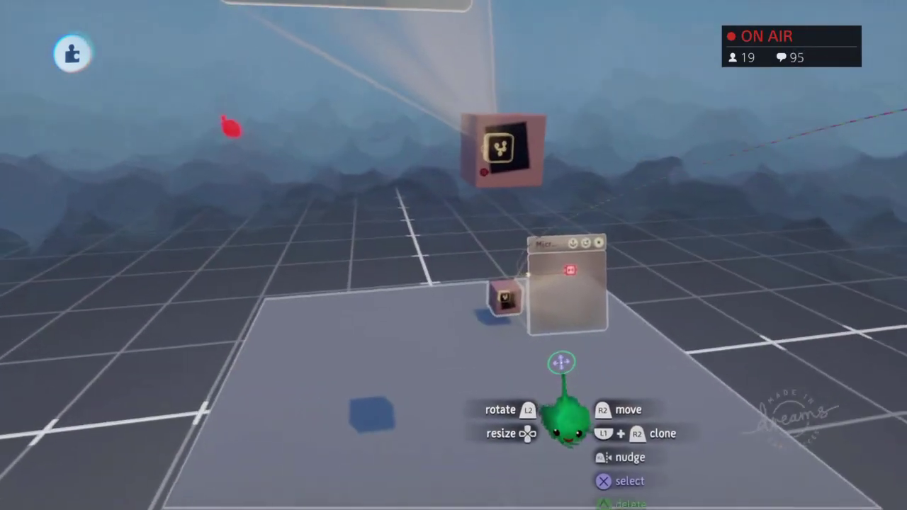
pyautogui.moveTo(570, 392); pyautogui.dragTo(563, 393, button='middle')
pyautogui.moveTo(510, 347); pyautogui.dragTo(536, 370, button='middle')
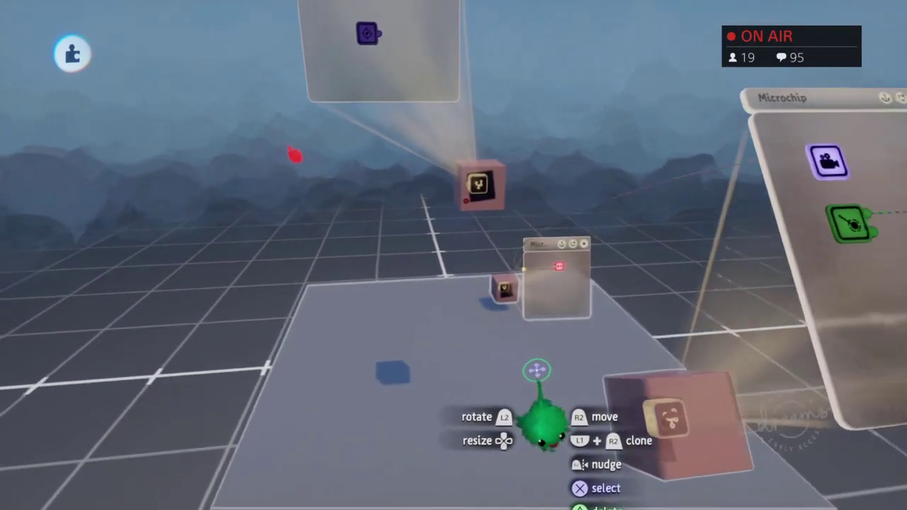
pyautogui.moveTo(515, 465); pyautogui.dragTo(495, 450, button='middle')
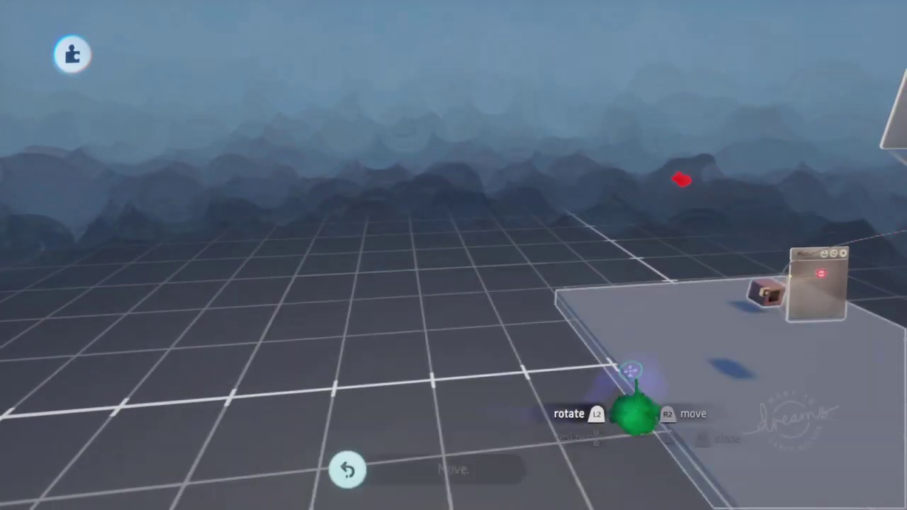
pyautogui.moveTo(631, 371)
pyautogui.mouseDown(button='middle')
pyautogui.moveTo(619, 330)
pyautogui.moveTo(622, 379)
pyautogui.mouseUp(button='middle')
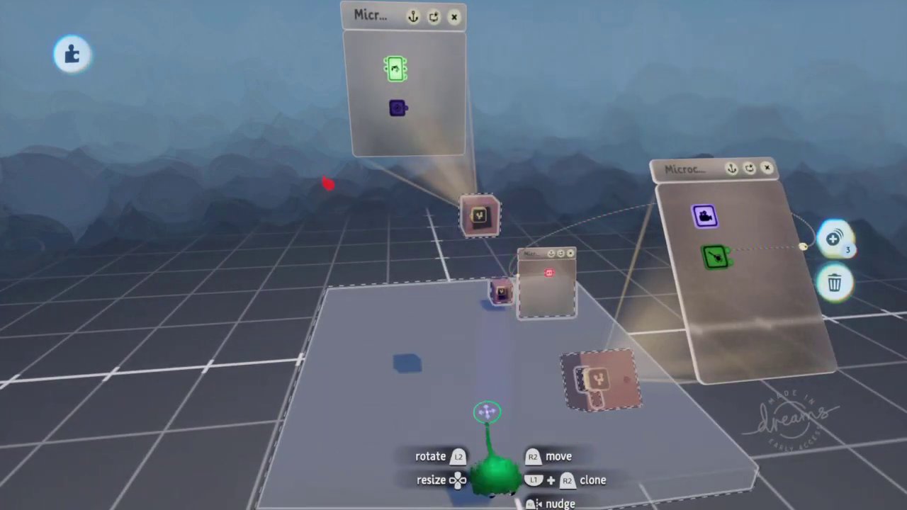
pyautogui.moveTo(487, 411); pyautogui.dragTo(483, 425, button='middle')
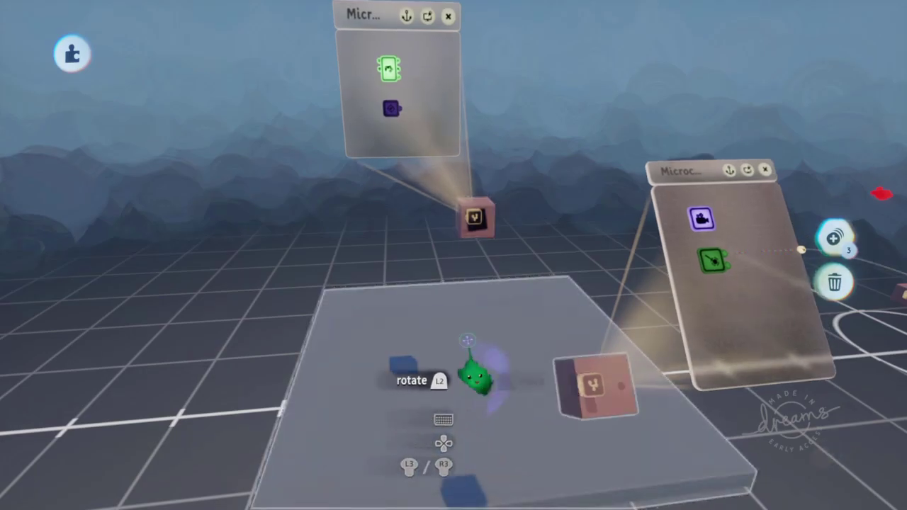
# Test the Follower block in play mode with the floor in its new position, and return to edit mode.
pyautogui.press('Escape')
pyautogui.click(331, 364)
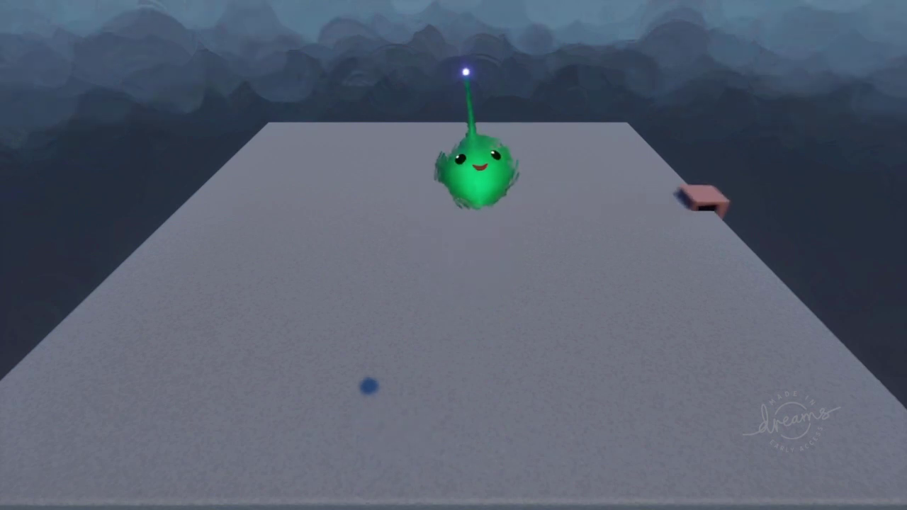
pyautogui.press('Escape')
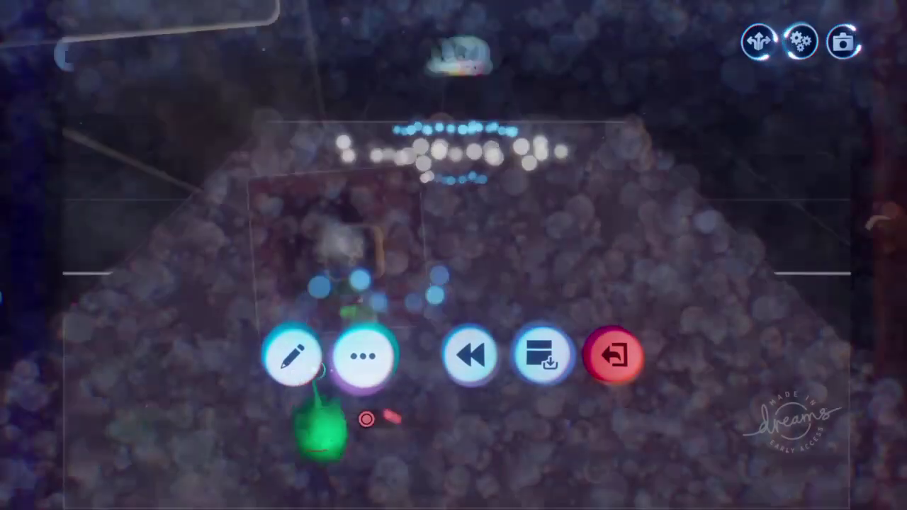
pyautogui.click(312, 363)
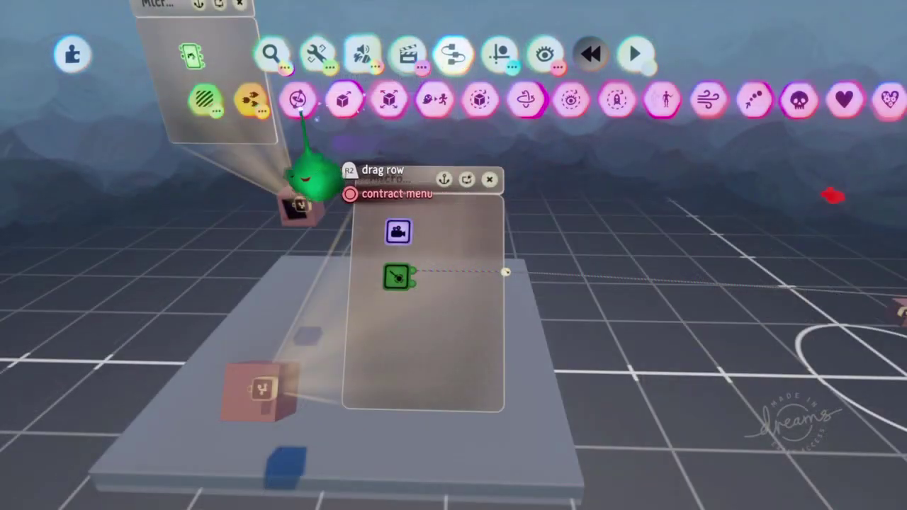
# Stamp a Tag scaled to about 374% onto the floor and open its settings.
pyautogui.click(200, 97)
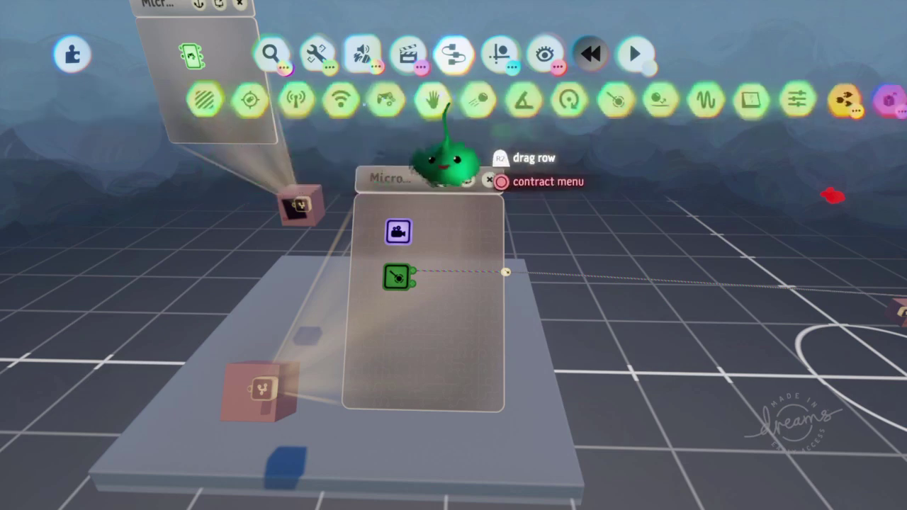
pyautogui.click(343, 99)
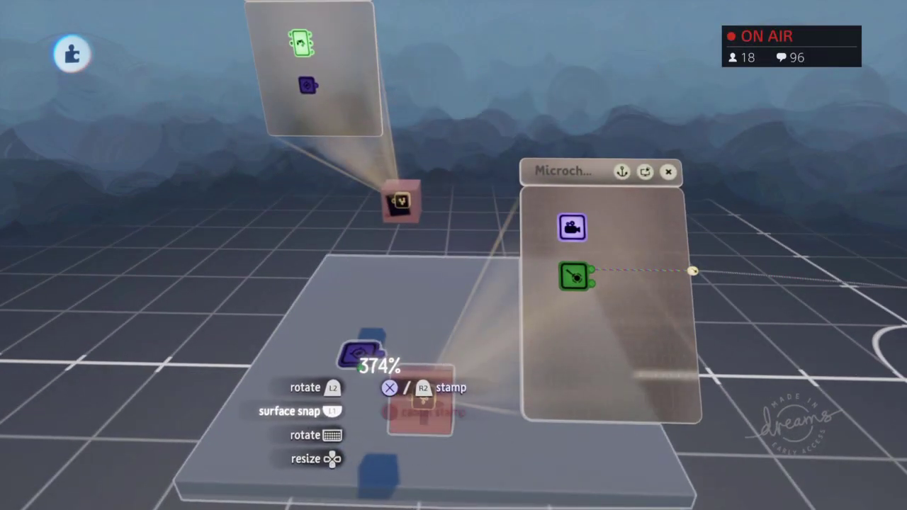
pyautogui.click(363, 349)
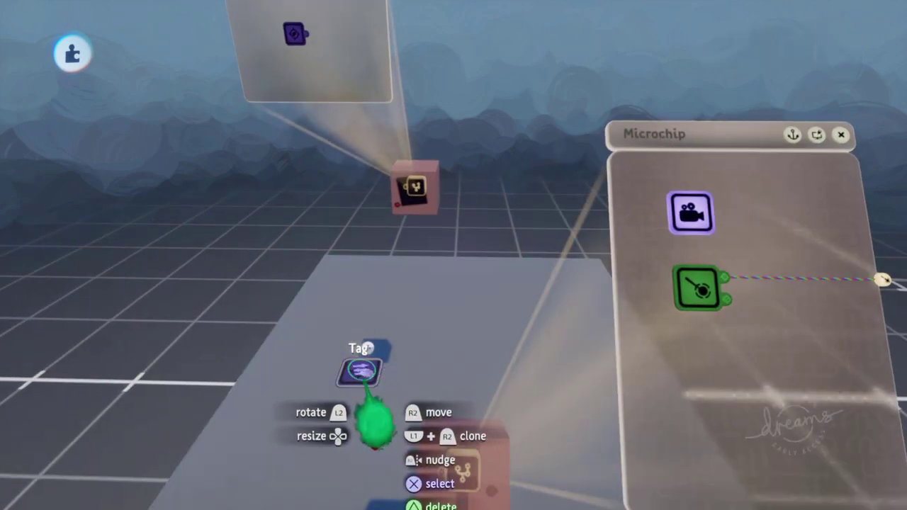
pyautogui.click(360, 372)
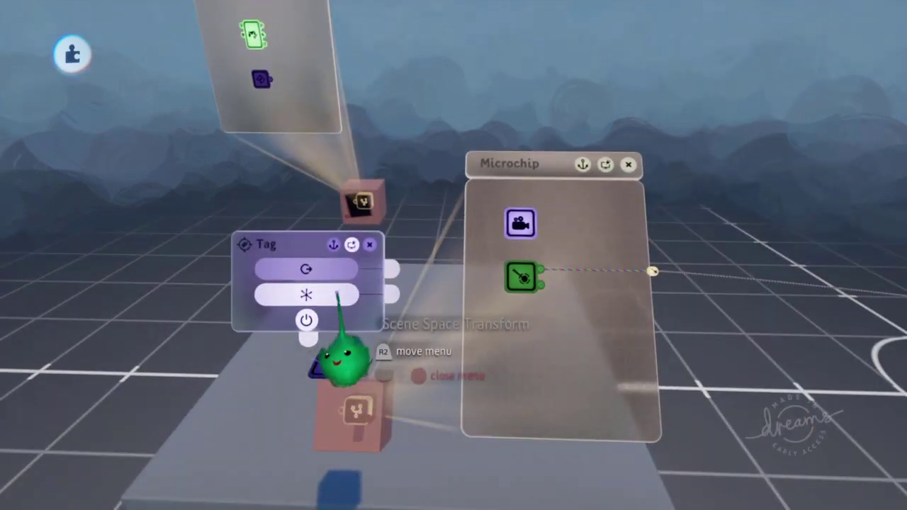
# Stamp a Node onto the Follower block's microchip and wire the Tag's Scene Space Transform output into it.
pyautogui.press('square')
pyautogui.moveTo(843, 106); pyautogui.dragTo(624, 94)
pyautogui.click(597, 103)
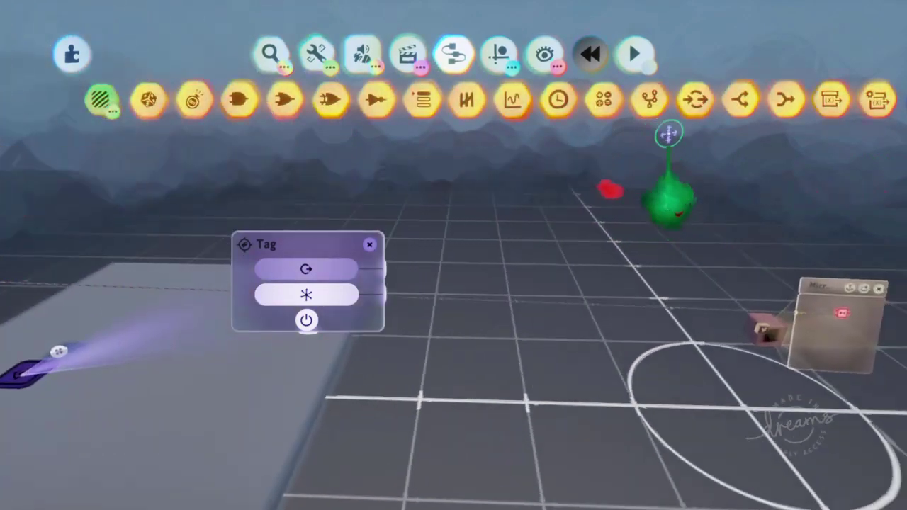
pyautogui.click(692, 103)
pyautogui.click(711, 364)
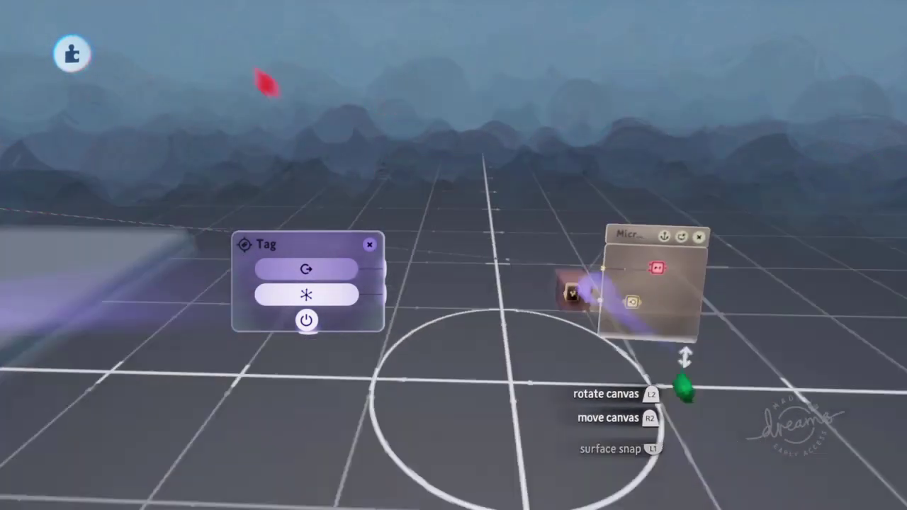
pyautogui.moveTo(531, 168); pyautogui.dragTo(502, 232, button='middle')
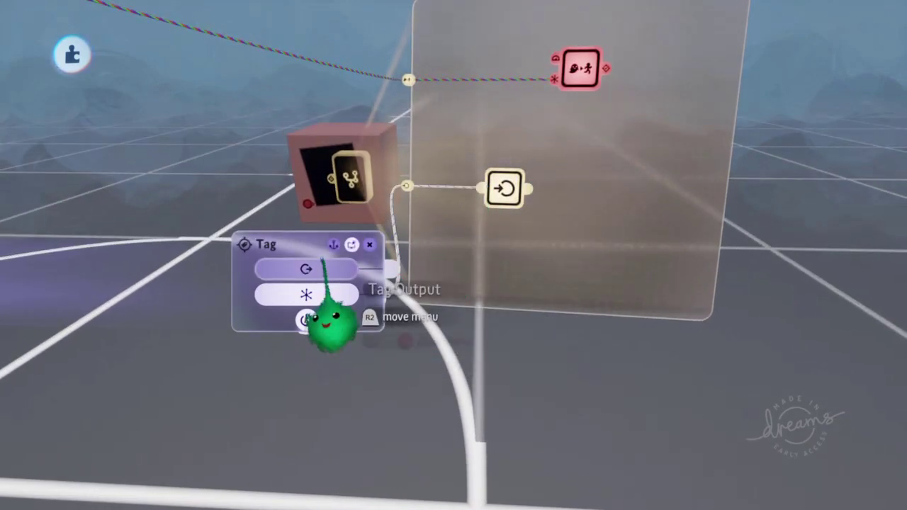
pyautogui.press('Escape')
pyautogui.moveTo(328, 267); pyautogui.dragTo(473, 209, button='middle')
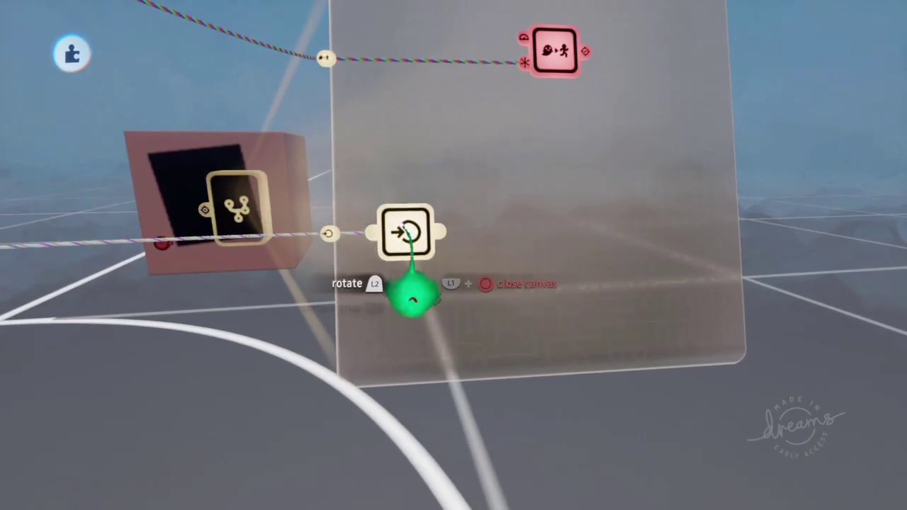
# Add a Splitter after the Node and wire its Translation output into the Follower's Target Position.
pyautogui.press('Tab')
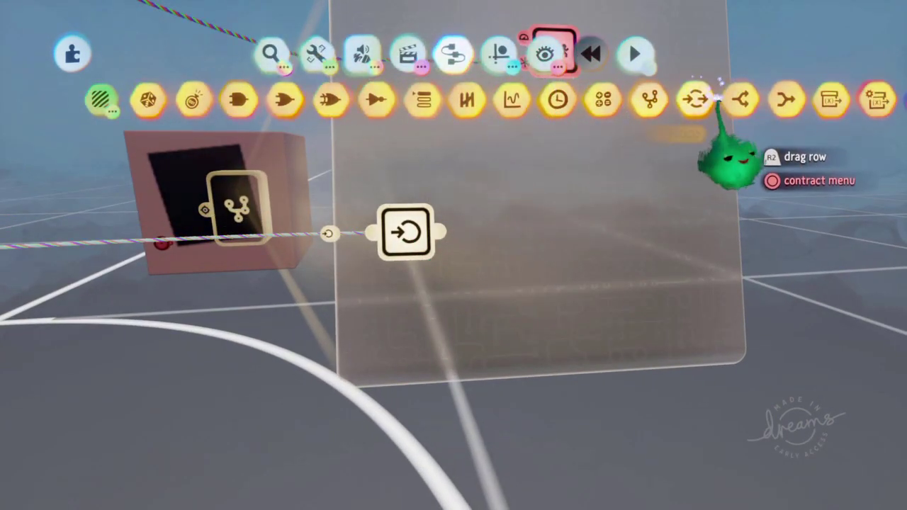
pyautogui.click(741, 97)
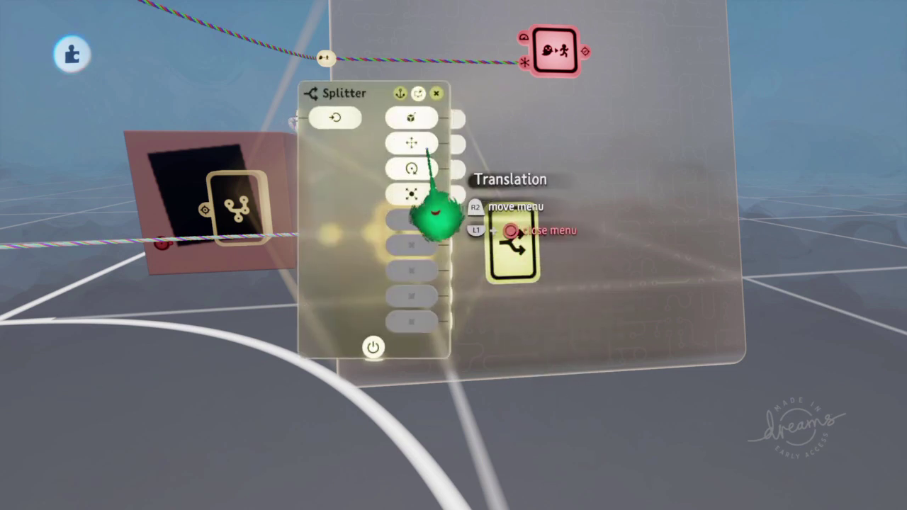
pyautogui.click(558, 122)
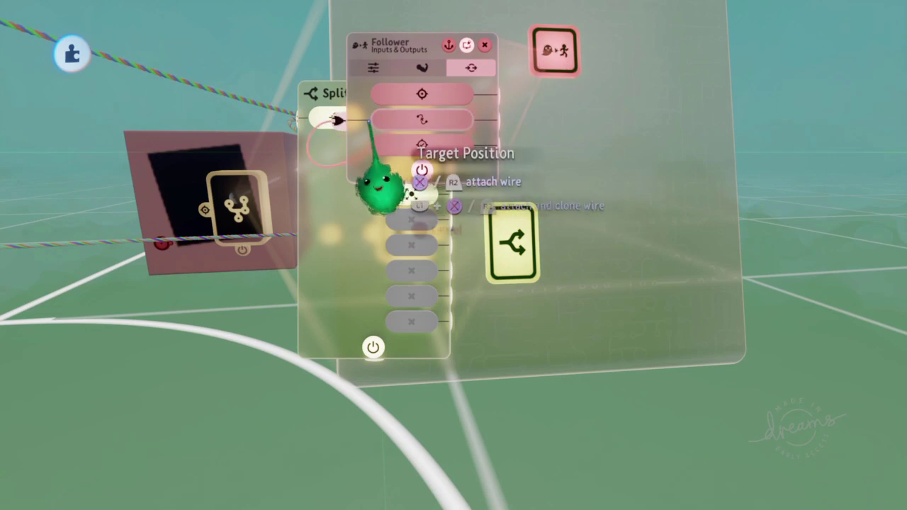
pyautogui.click(445, 182)
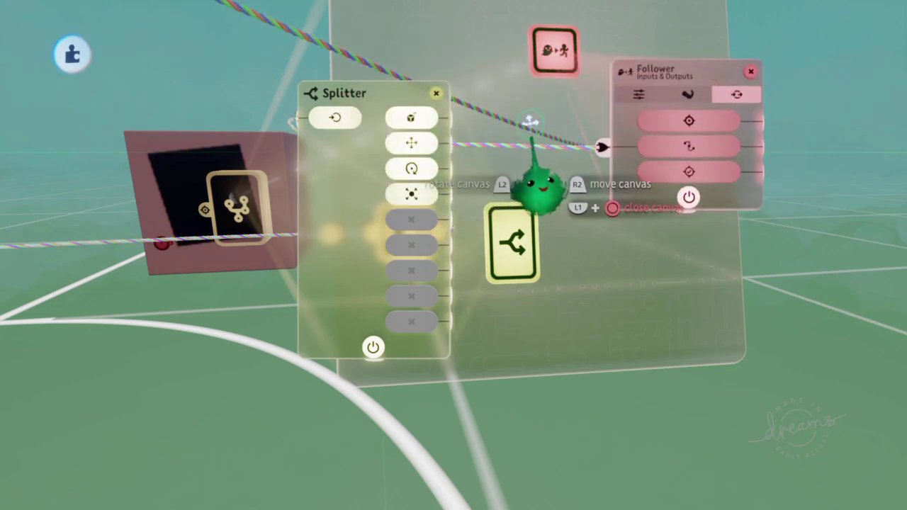
pyautogui.press('Escape')
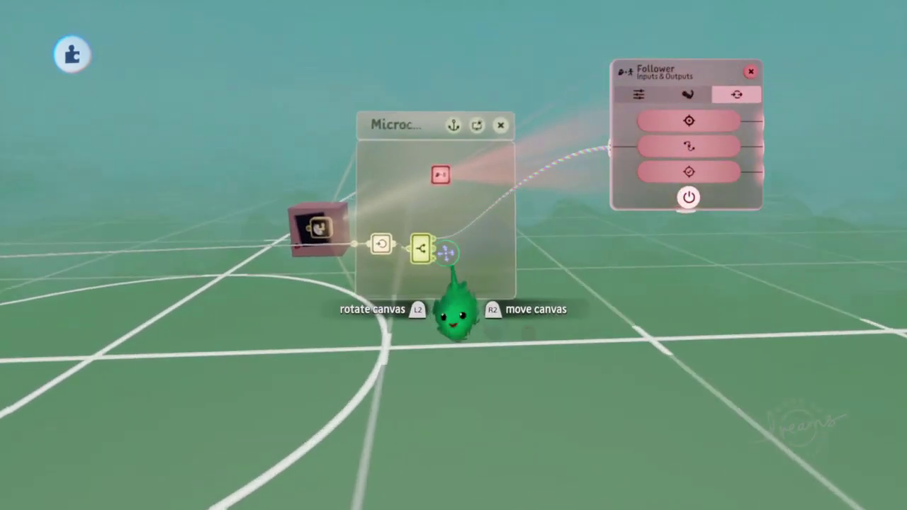
# Bring the Node, the Splitter and a new Selector onto the front pink block's microchip and open the Laser Scope's Hit Detail Outputs.
pyautogui.moveTo(356, 221); pyautogui.dragTo(488, 311, button='middle')
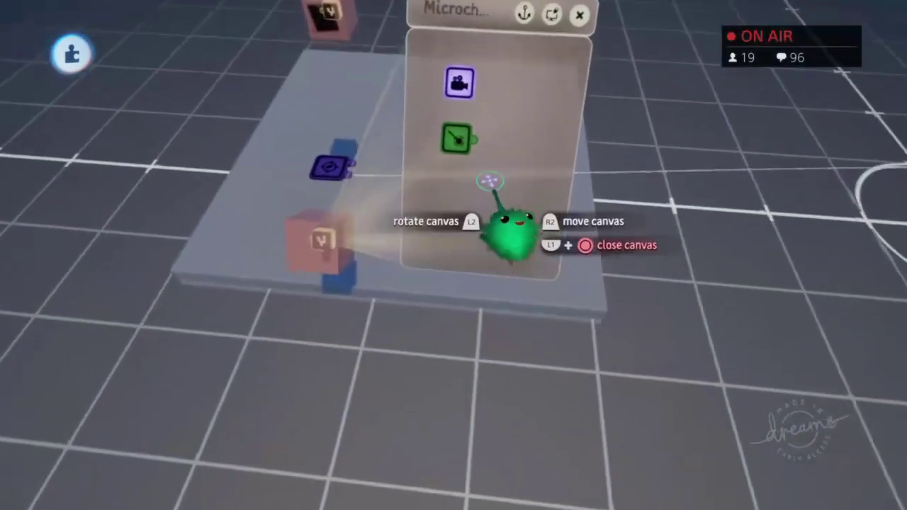
pyautogui.moveTo(490, 180); pyautogui.dragTo(471, 137, button='middle')
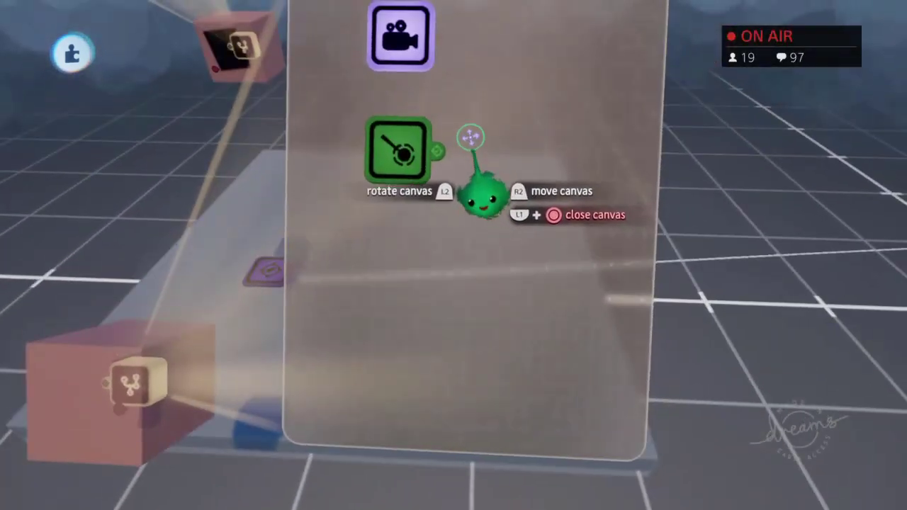
pyautogui.click(421, 156)
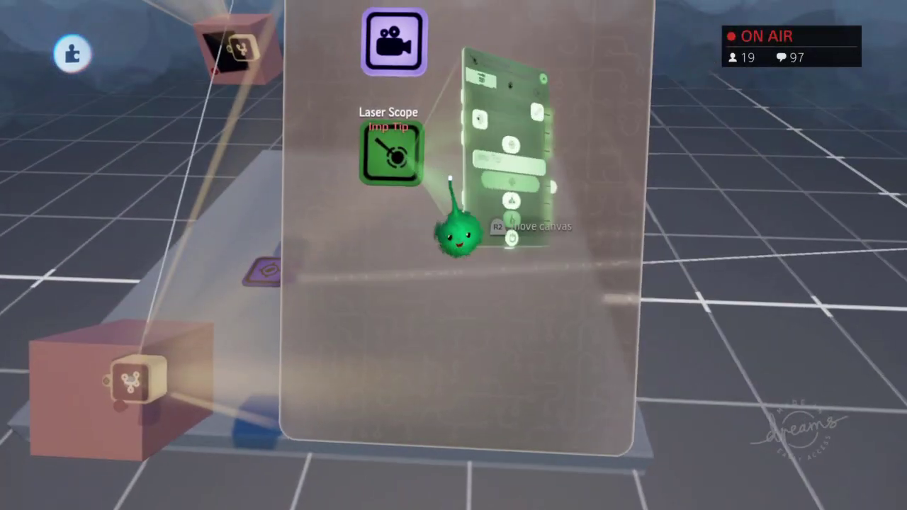
pyautogui.moveTo(449, 178); pyautogui.dragTo(581, 100, button='middle')
pyautogui.click(590, 63)
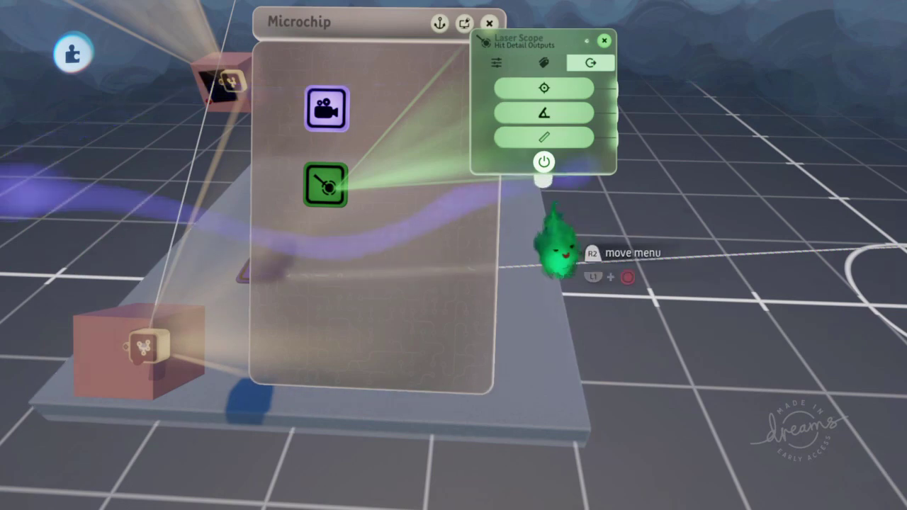
pyautogui.moveTo(577, 133); pyautogui.dragTo(609, 265)
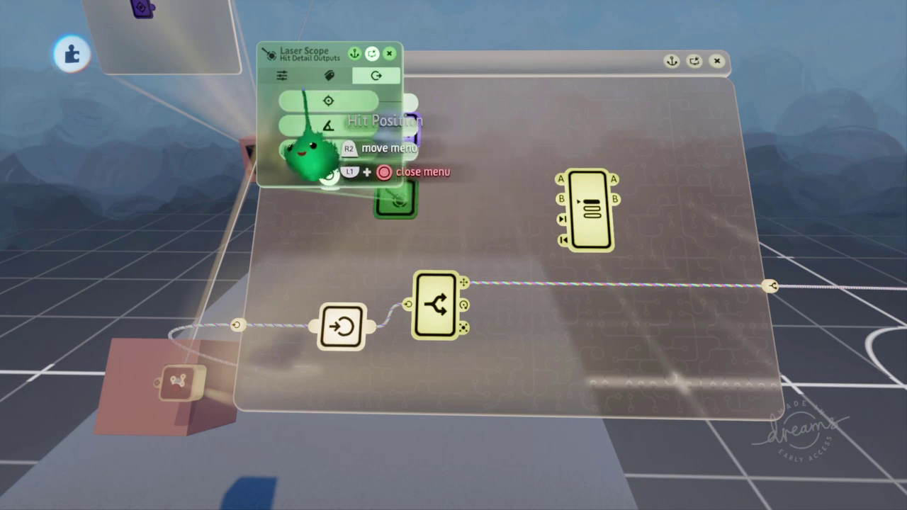
# Wire the Laser Scope's Hit Something output into the Selector's selection signal input.
pyautogui.click(282, 75)
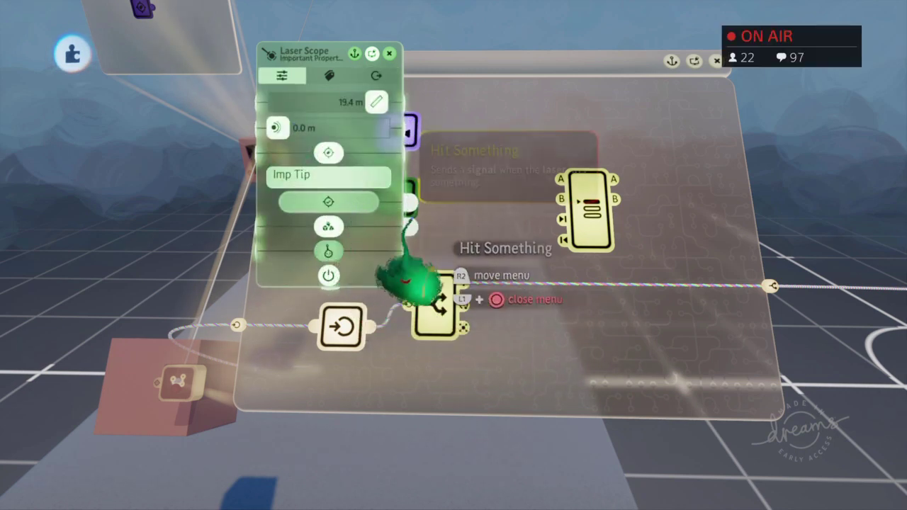
pyautogui.click(577, 224)
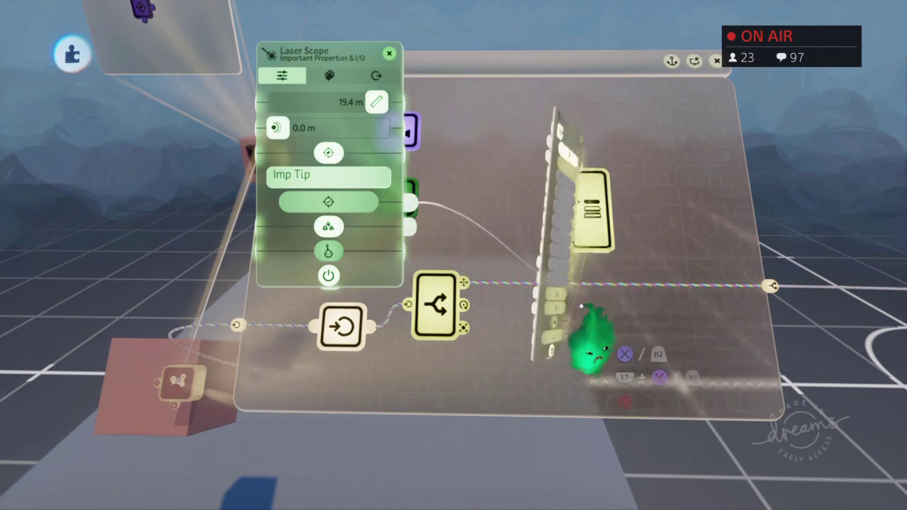
pyautogui.click(524, 464)
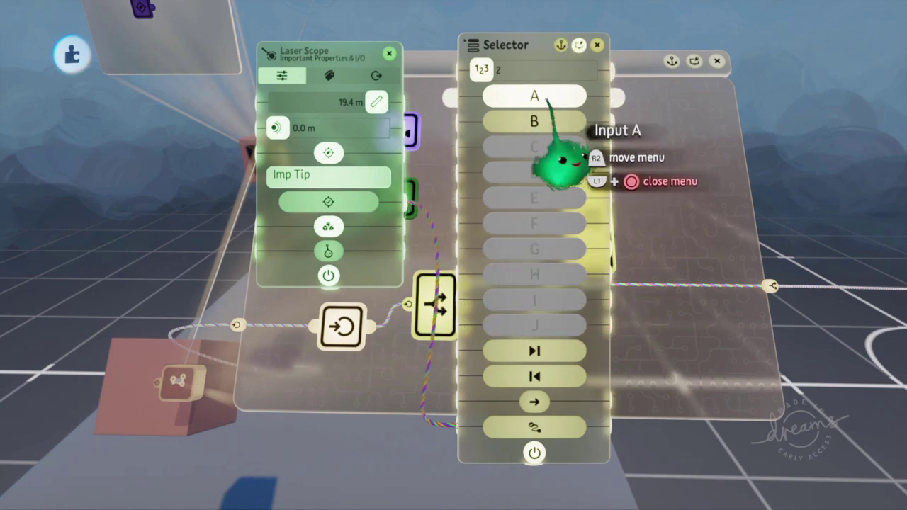
# Wire the Splitter's Translation output into the Selector's input A and remove its direct wire out of the microchip.
pyautogui.press('Escape')
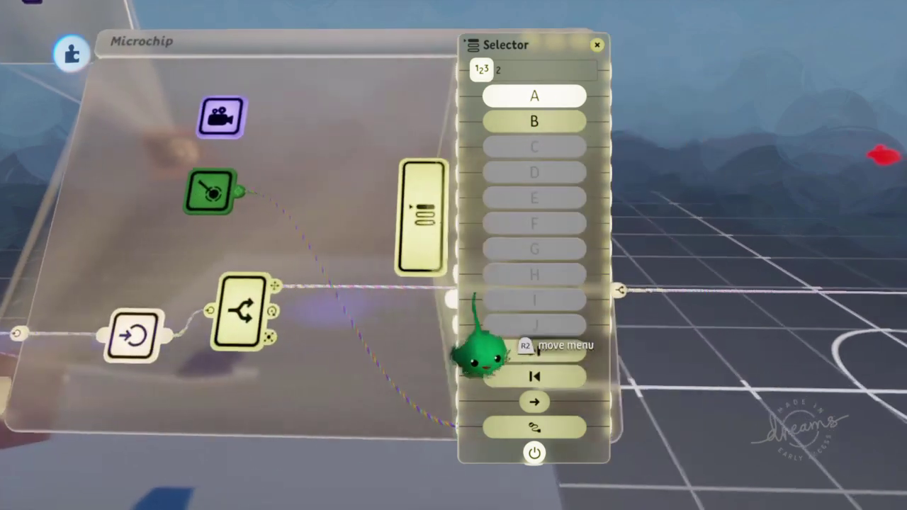
pyautogui.moveTo(474, 294); pyautogui.dragTo(544, 284)
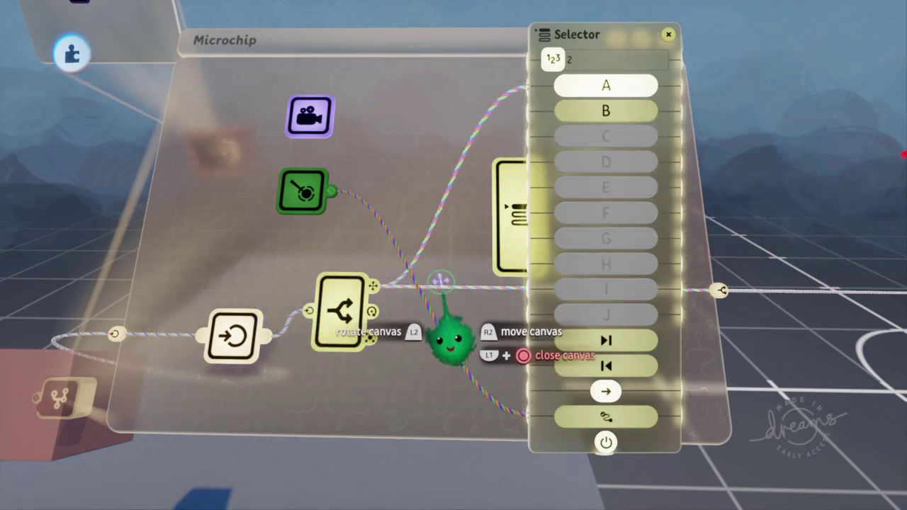
pyautogui.scroll(-2, 455, 287)
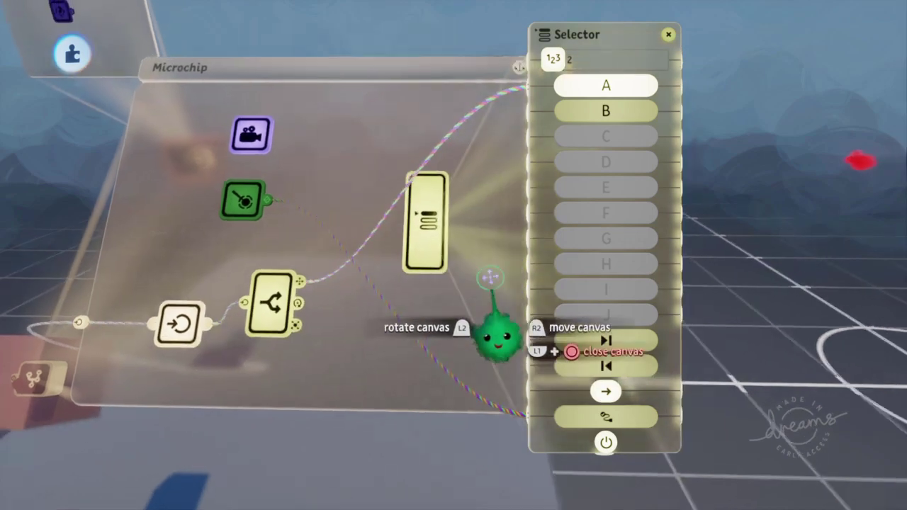
pyautogui.scroll(-3, 388, 271)
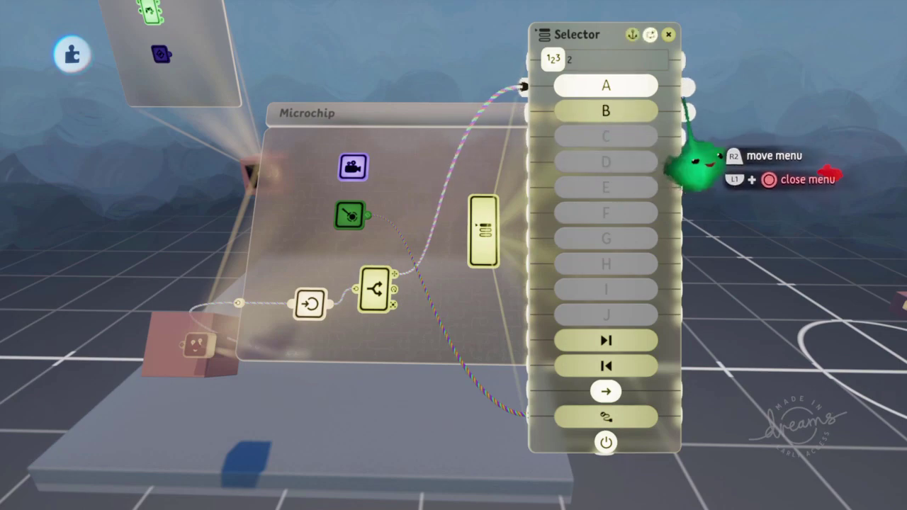
# Stamp a Node near the microchip's edge beyond the Selector and wire the Selector's output A into it.
pyautogui.moveTo(687, 87); pyautogui.dragTo(562, 304)
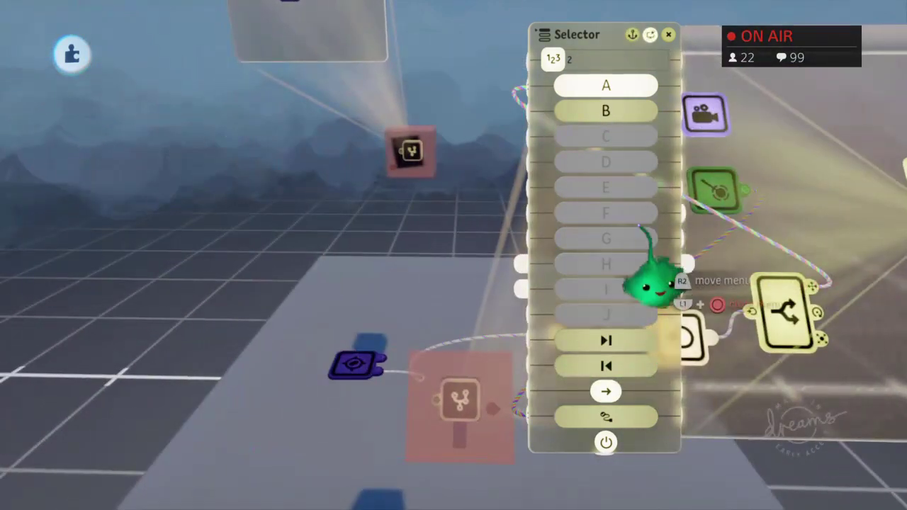
pyautogui.moveTo(644, 227); pyautogui.dragTo(402, 303)
pyautogui.moveTo(545, 128)
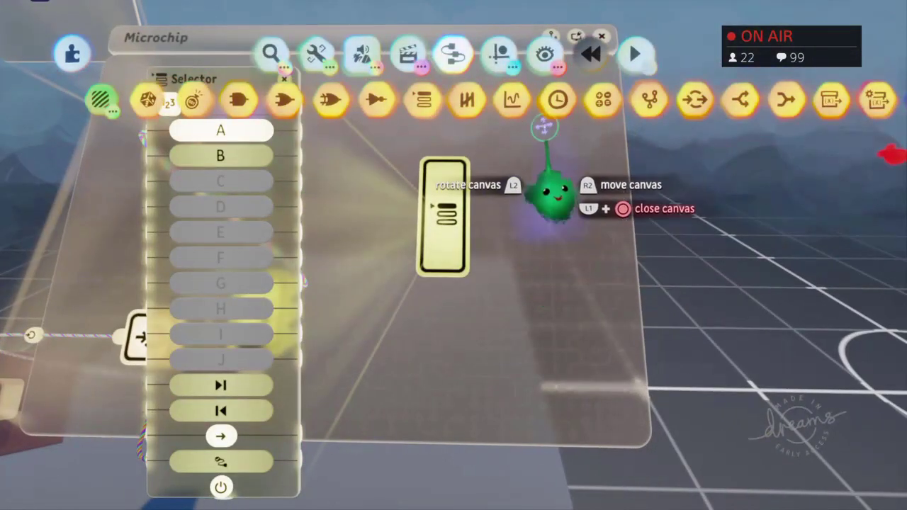
pyautogui.click(649, 103)
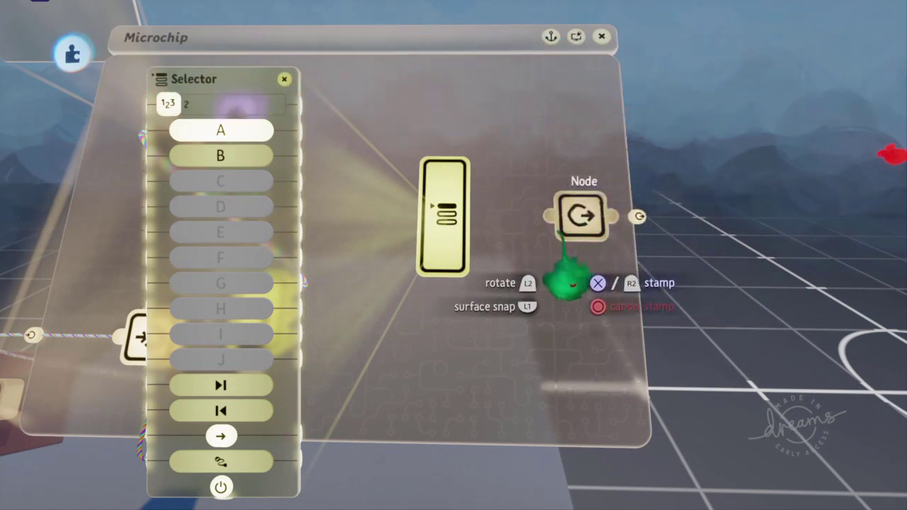
pyautogui.click(545, 280)
pyautogui.moveTo(306, 130); pyautogui.dragTo(574, 215)
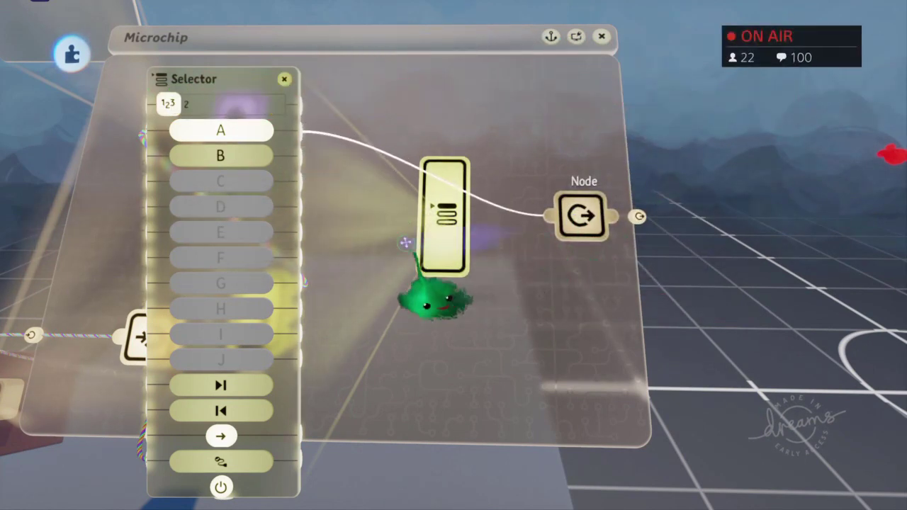
# Wire the Laser Scope's Hit Position into the Selector's input B, and the Selector's output B into the Node.
pyautogui.moveTo(268, 264); pyautogui.dragTo(500, 258)
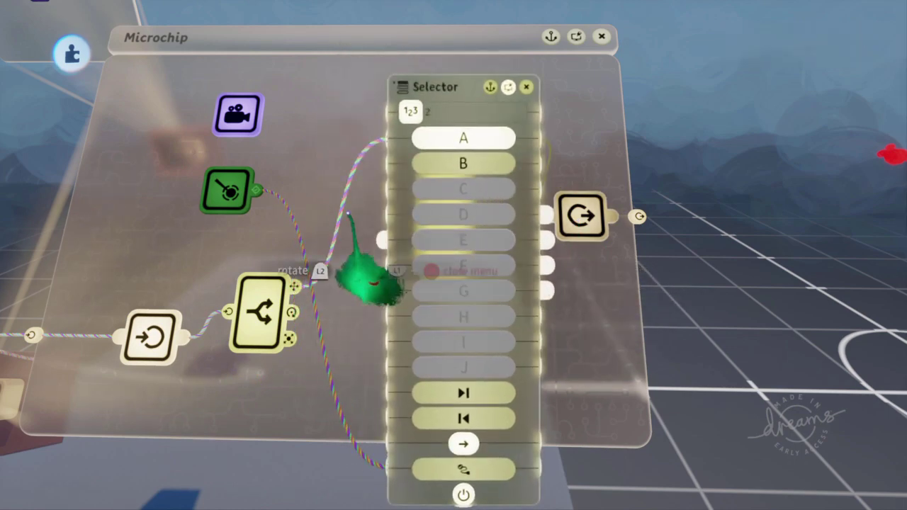
pyautogui.click(228, 190)
pyautogui.click(428, 63)
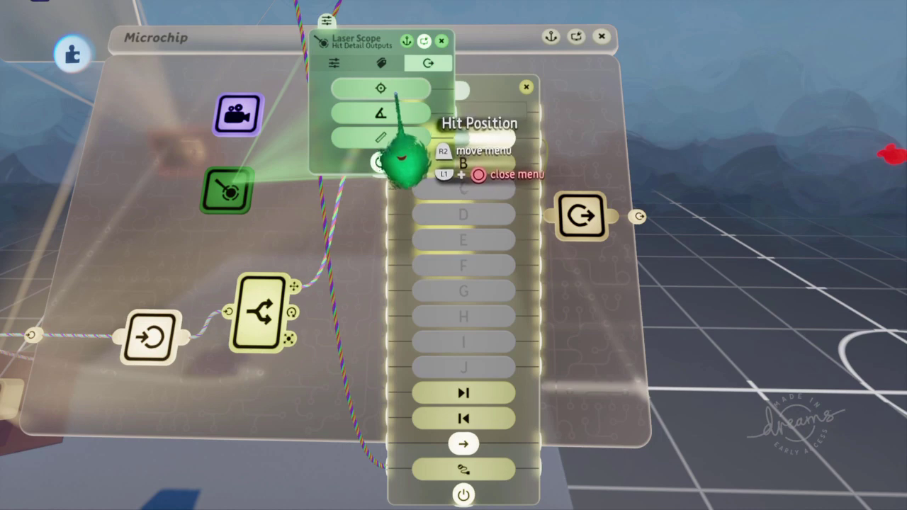
pyautogui.moveTo(464, 90); pyautogui.dragTo(376, 164)
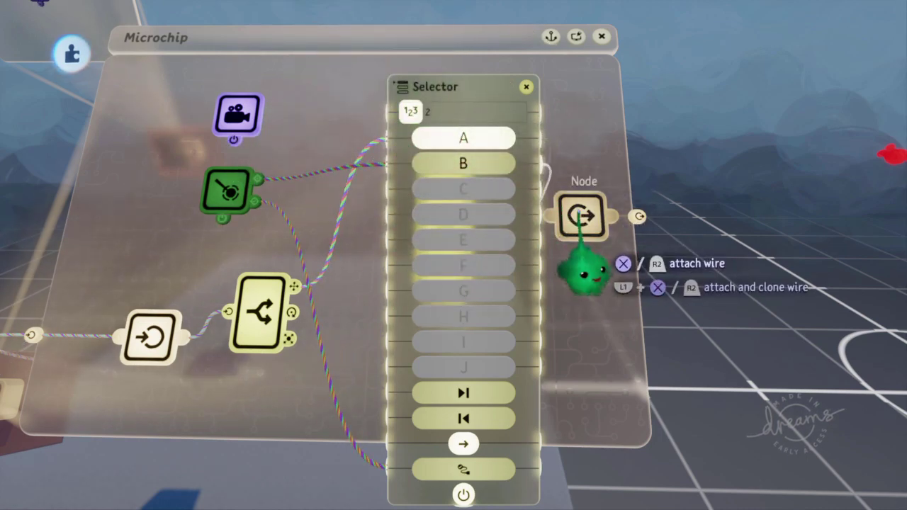
pyautogui.click(579, 214)
pyautogui.press('Escape')
# Wire the Node's output from the front block's microchip into the Follower's Target Position.
pyautogui.moveTo(520, 274); pyautogui.dragTo(406, 214, button='middle')
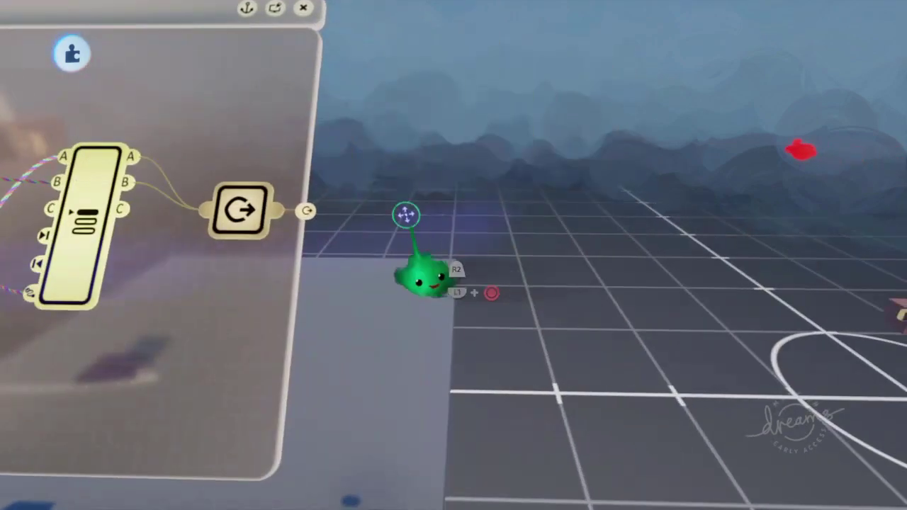
pyautogui.moveTo(319, 211); pyautogui.dragTo(378, 346, button='middle')
pyautogui.moveTo(538, 362); pyautogui.dragTo(609, 282)
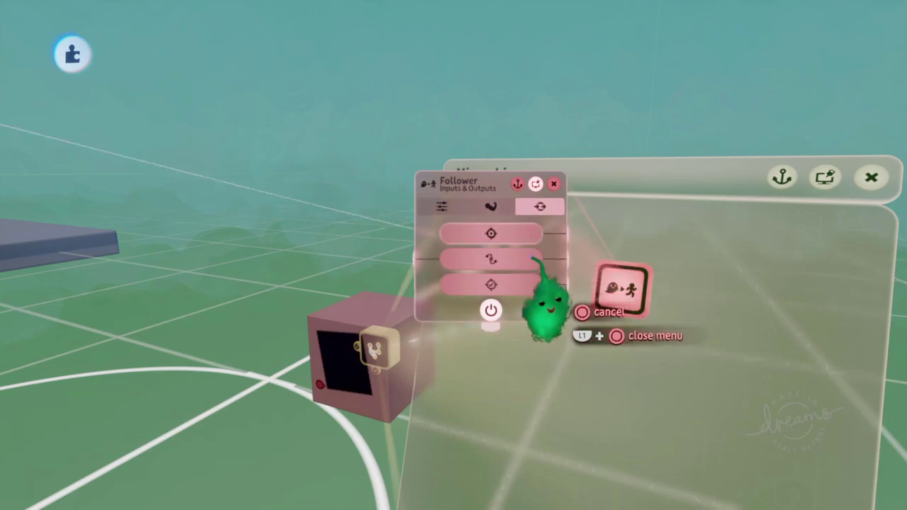
# Test the new Selector wiring in play mode and return to edit mode.
pyautogui.press('Escape')
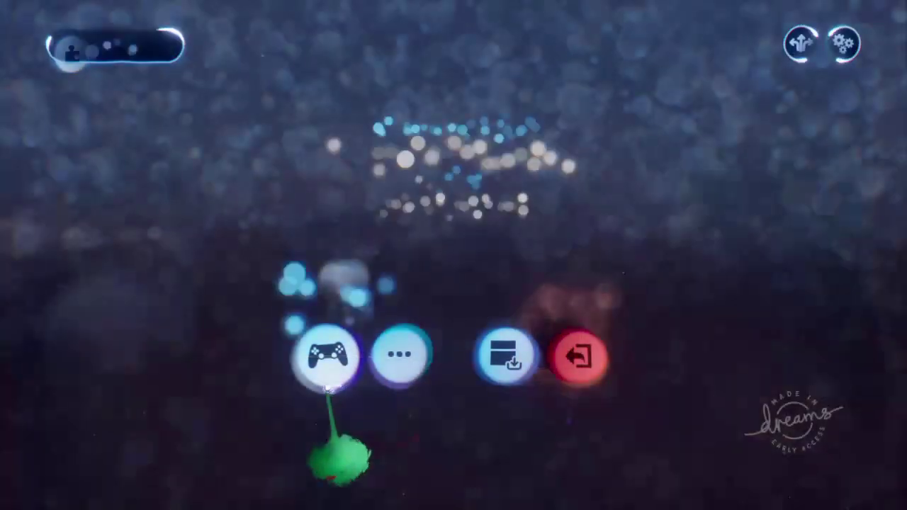
pyautogui.press('Escape')
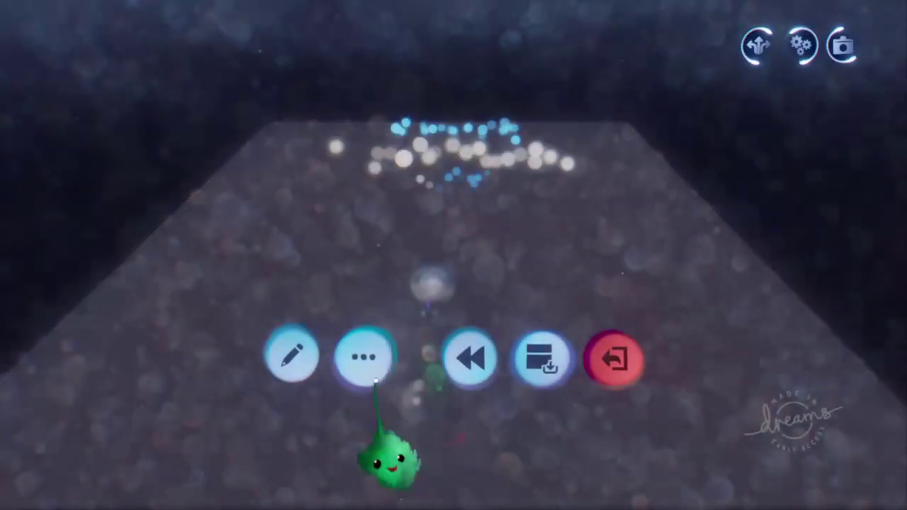
pyautogui.click(291, 357)
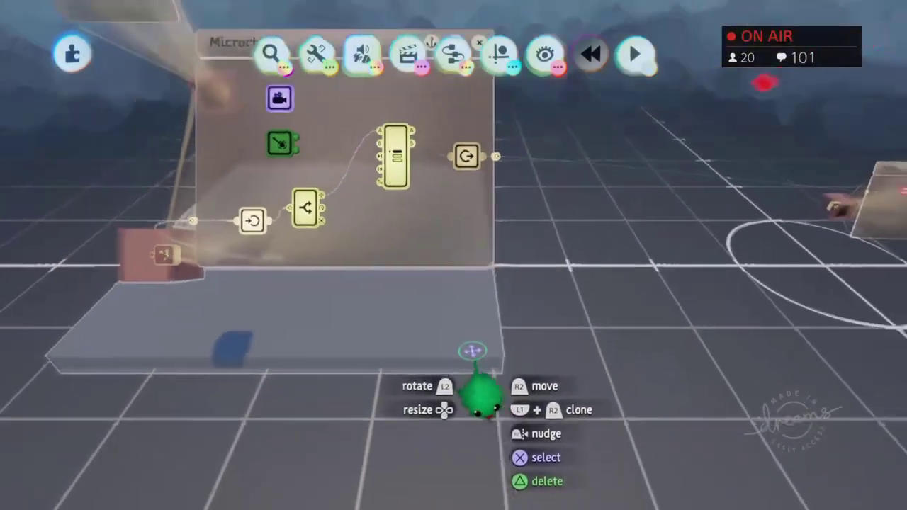
# Play the scene again to check the Follower block switching between the imp tip and the Tag, and return to edit mode.
pyautogui.moveTo(472, 351); pyautogui.dragTo(584, 199, button='middle')
pyautogui.moveTo(584, 202); pyautogui.dragTo(427, 172)
pyautogui.press('Escape')
pyautogui.click(327, 355)
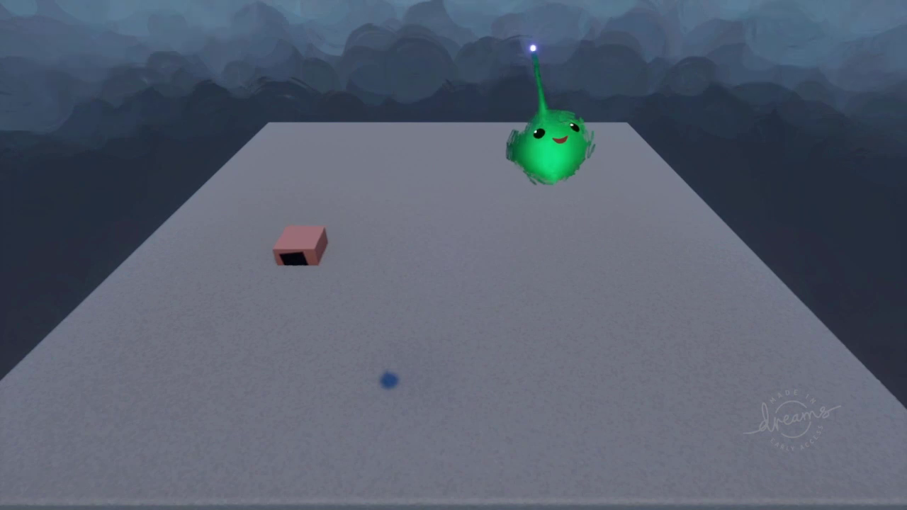
pyautogui.press('Escape')
pyautogui.click(292, 357)
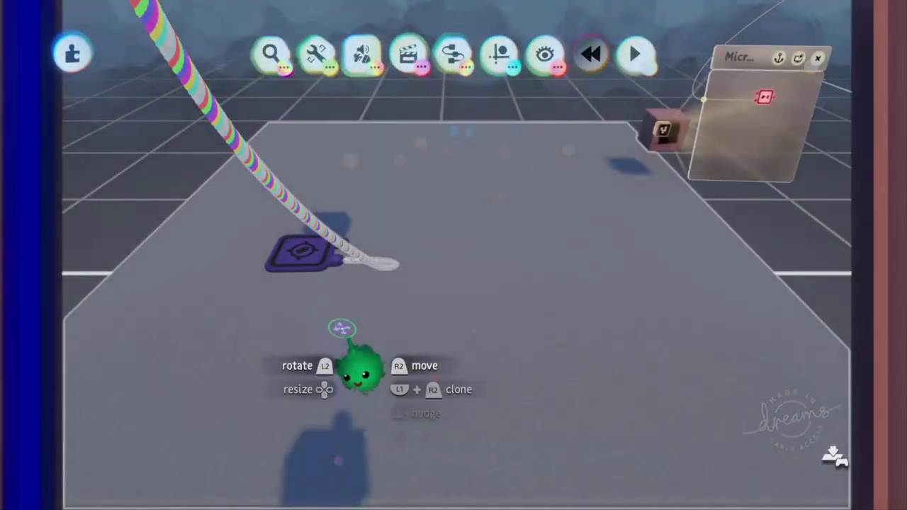
# Move the Tag to a new spot on the floor, test the scene in play mode, and return to edit mode.
pyautogui.moveTo(341, 328); pyautogui.dragTo(393, 209, button='middle')
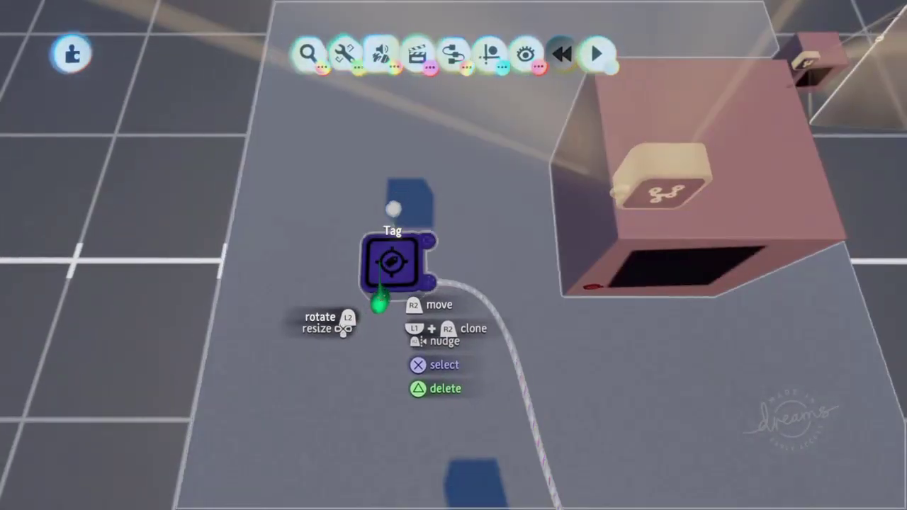
pyautogui.moveTo(379, 299); pyautogui.dragTo(253, 425)
pyautogui.press('Escape')
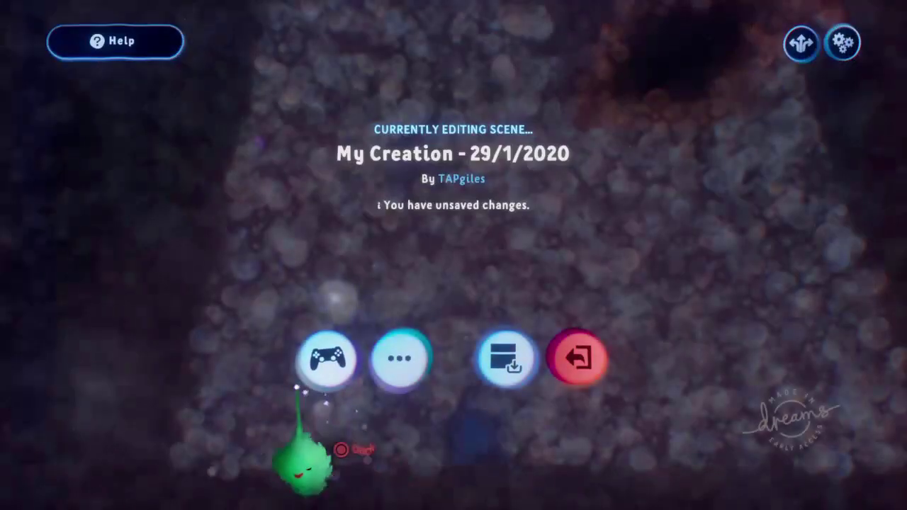
pyautogui.click(303, 381)
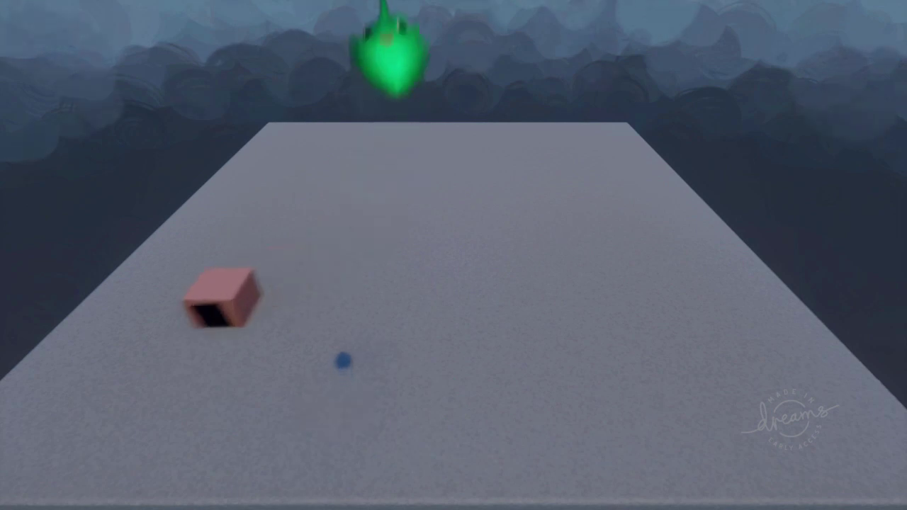
pyautogui.press('Escape')
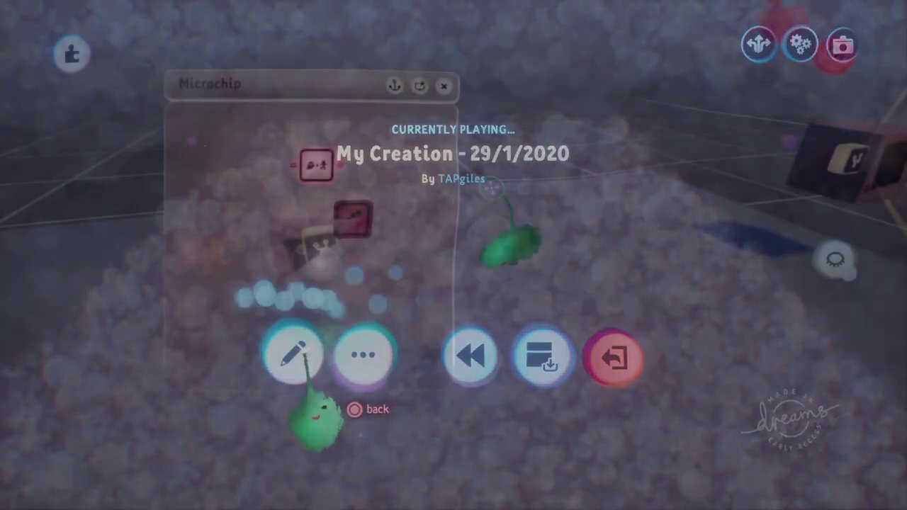
pyautogui.click(294, 354)
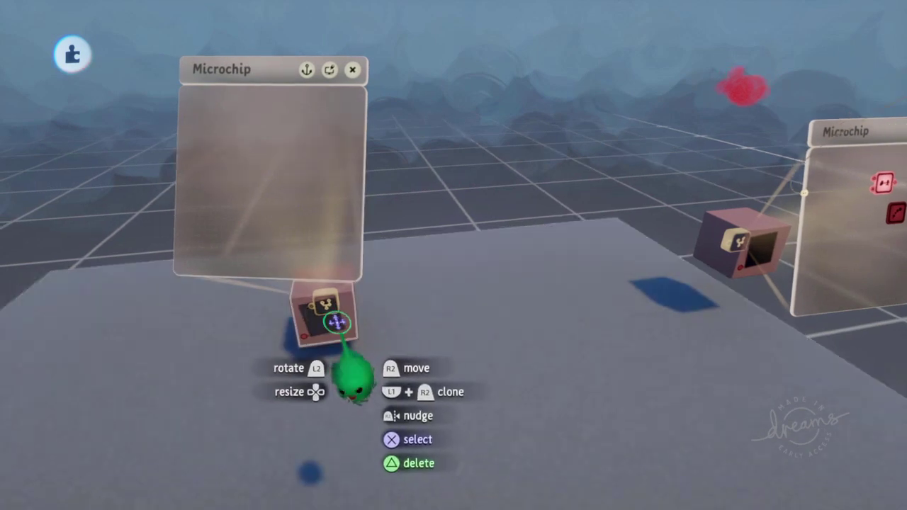
# Tint the block with the empty microchip purple, with the tint amount at 200%.
pyautogui.click(338, 322)
pyautogui.press('Escape')
pyautogui.click(336, 326)
pyautogui.click(345, 329)
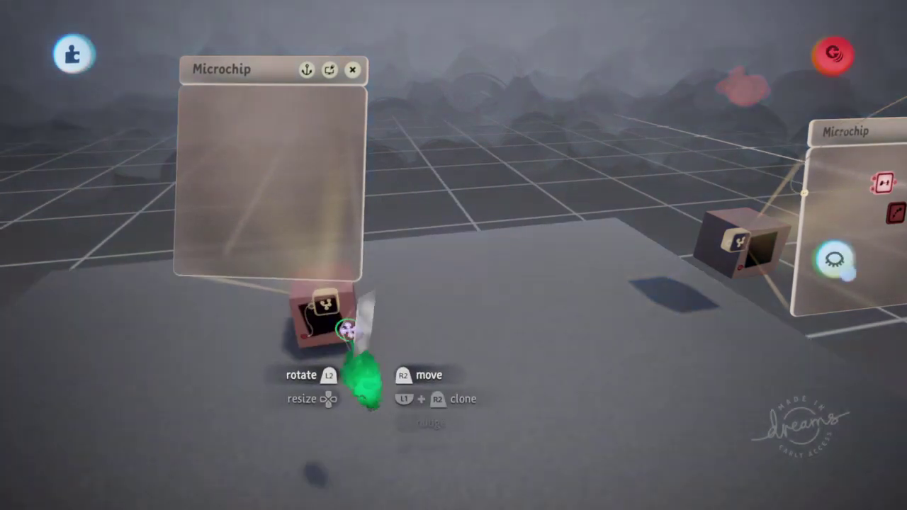
pyautogui.click(347, 329)
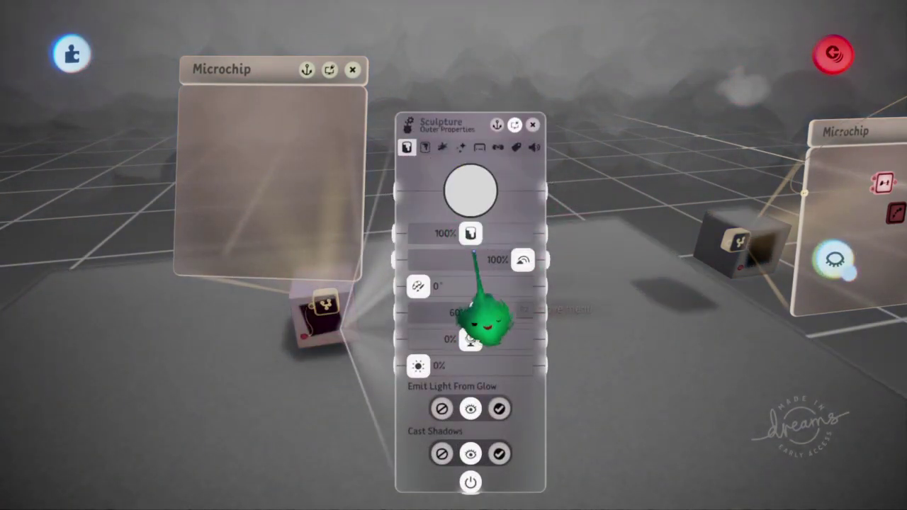
pyautogui.moveTo(486, 319); pyautogui.dragTo(627, 283)
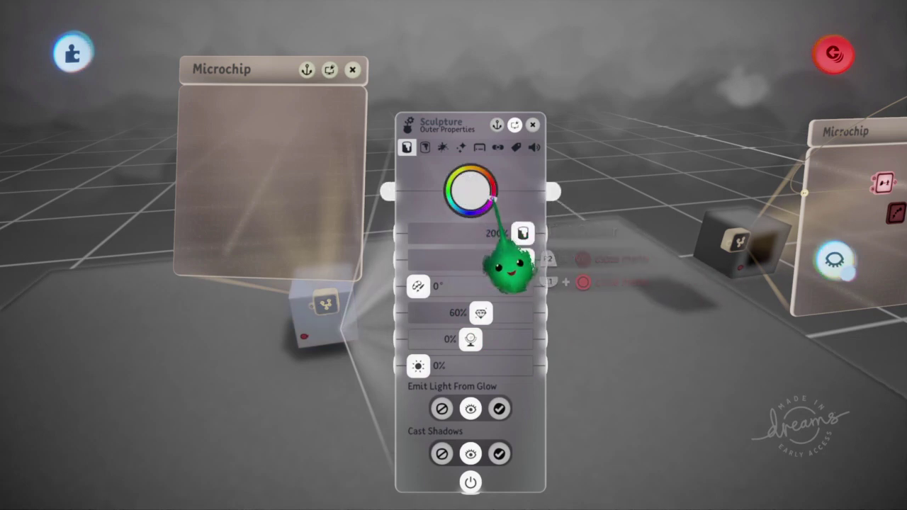
pyautogui.click(469, 190)
pyautogui.press('Escape')
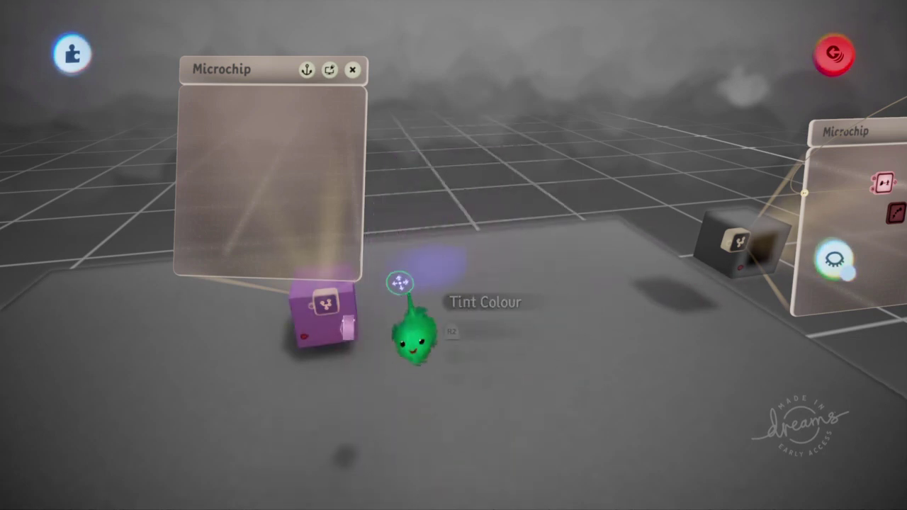
pyautogui.press('Escape')
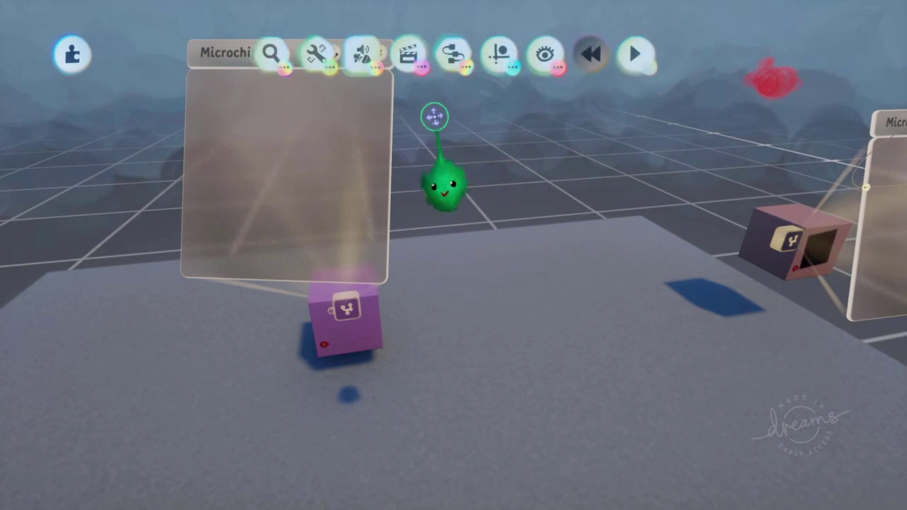
# Place a Health Manager in the purple block's microchip and open its settings.
pyautogui.click(452, 55)
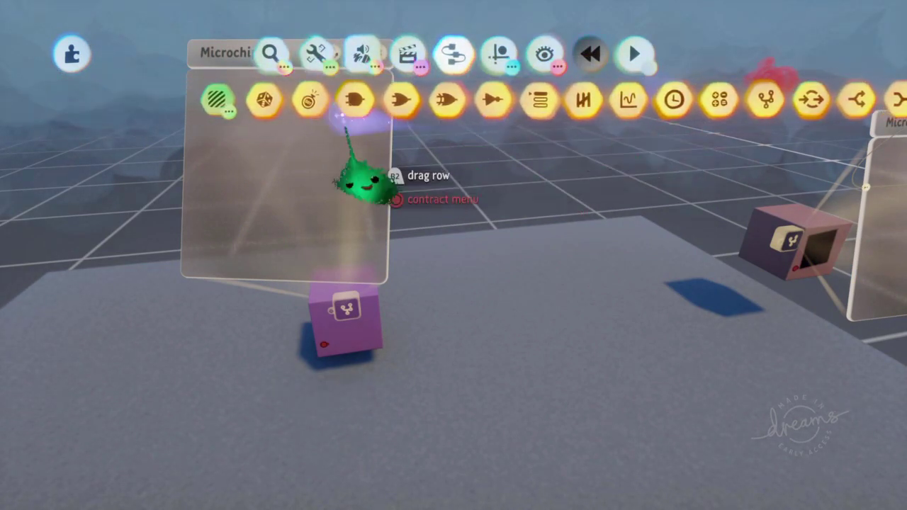
pyautogui.moveTo(333, 105); pyautogui.dragTo(178, 92)
pyautogui.click(678, 101)
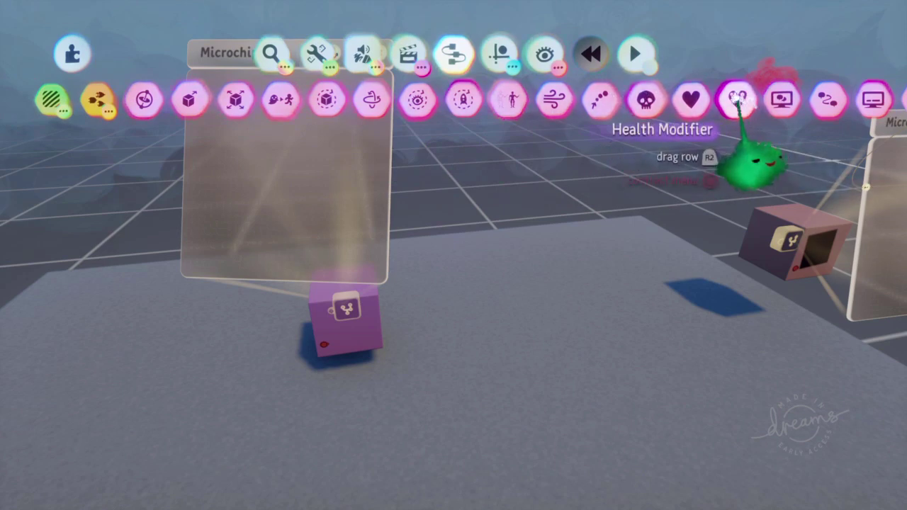
pyautogui.click(736, 99)
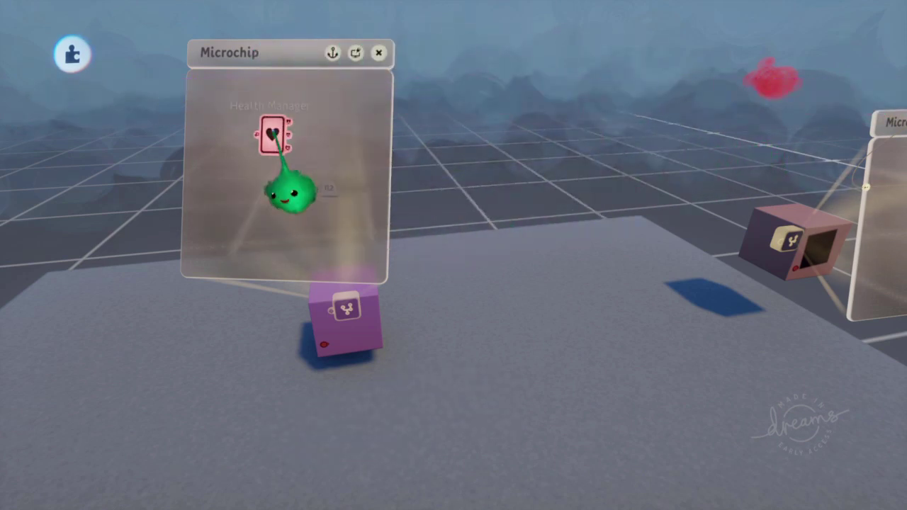
pyautogui.click(273, 133)
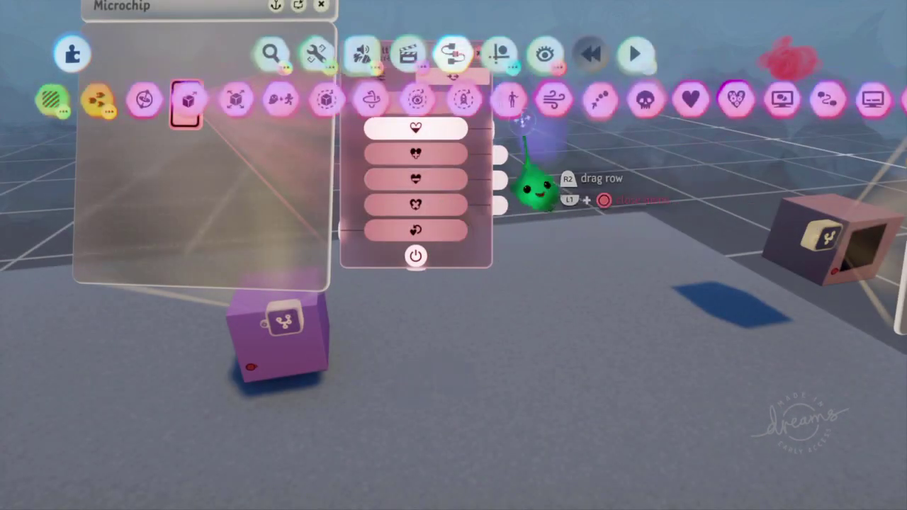
# Add a Keyframe to the purple block's microchip that records the block with a red tint and 10% glow.
pyautogui.click(409, 57)
pyautogui.click(411, 101)
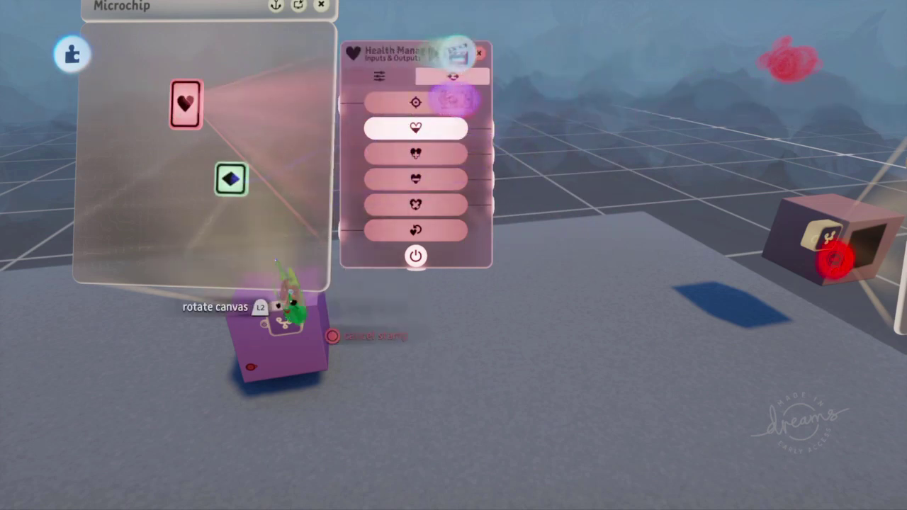
pyautogui.click(255, 328)
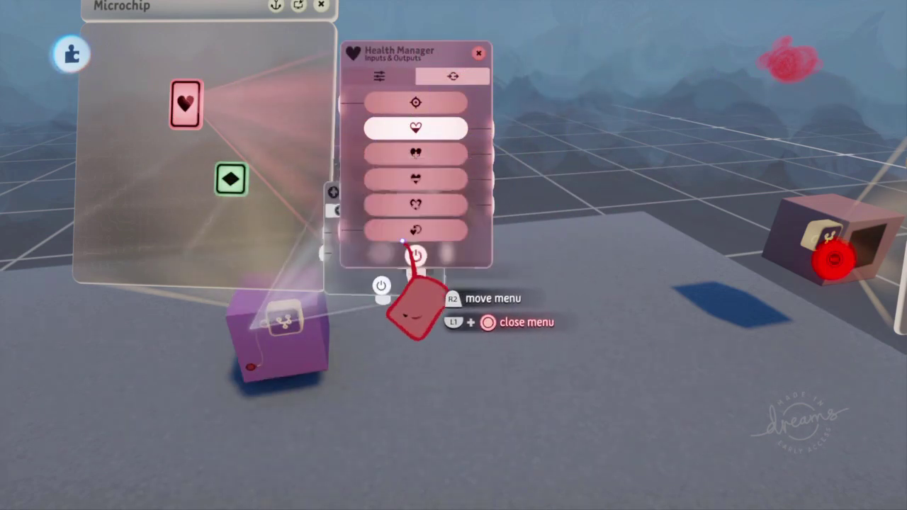
pyautogui.click(318, 361)
pyautogui.click(316, 360)
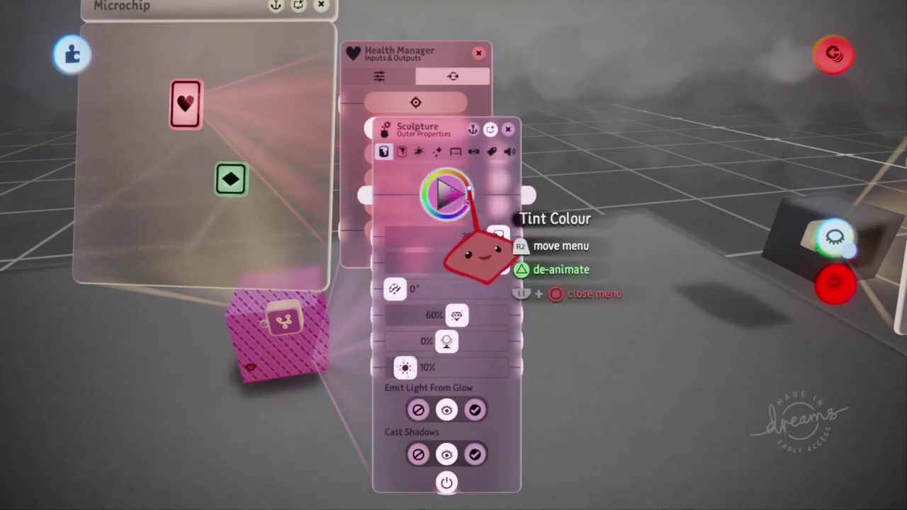
pyautogui.moveTo(463, 193); pyautogui.dragTo(500, 201)
pyautogui.press('Escape')
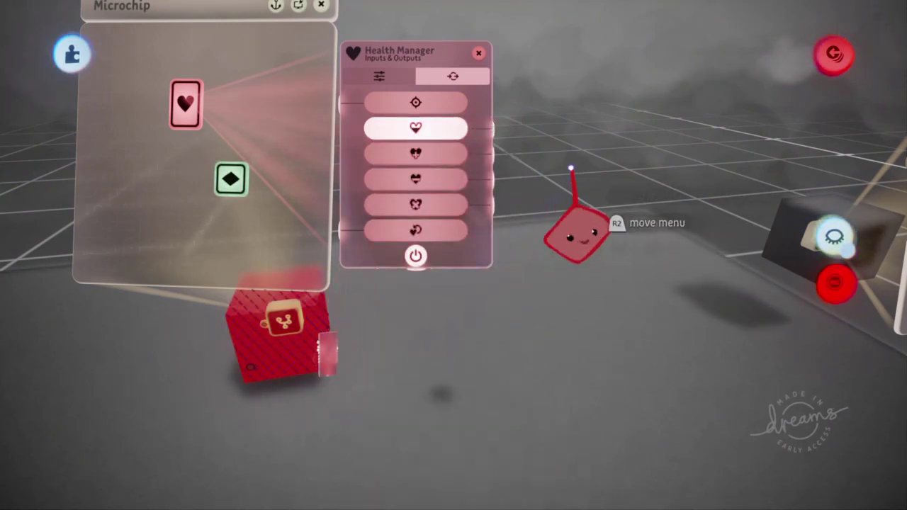
pyautogui.press('Escape')
# Wire a Health Manager output into the Keyframe's power input.
pyautogui.click(231, 179)
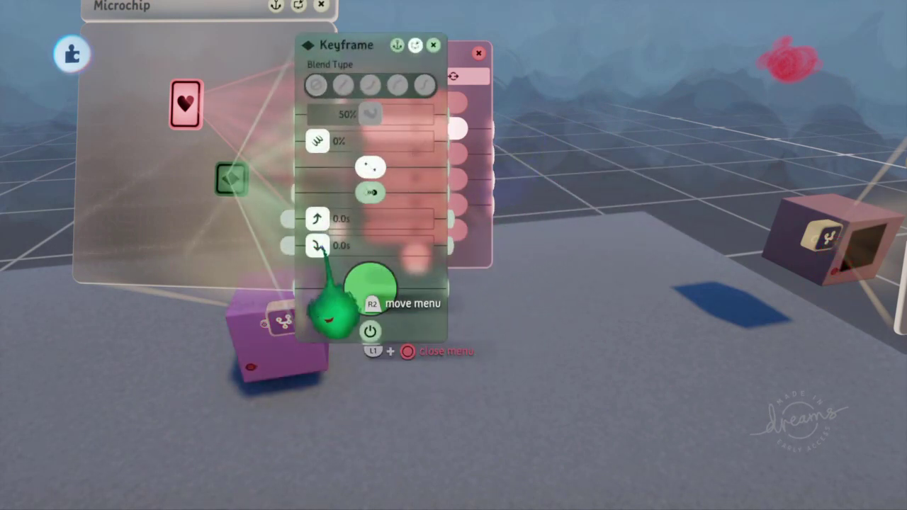
pyautogui.press('Escape')
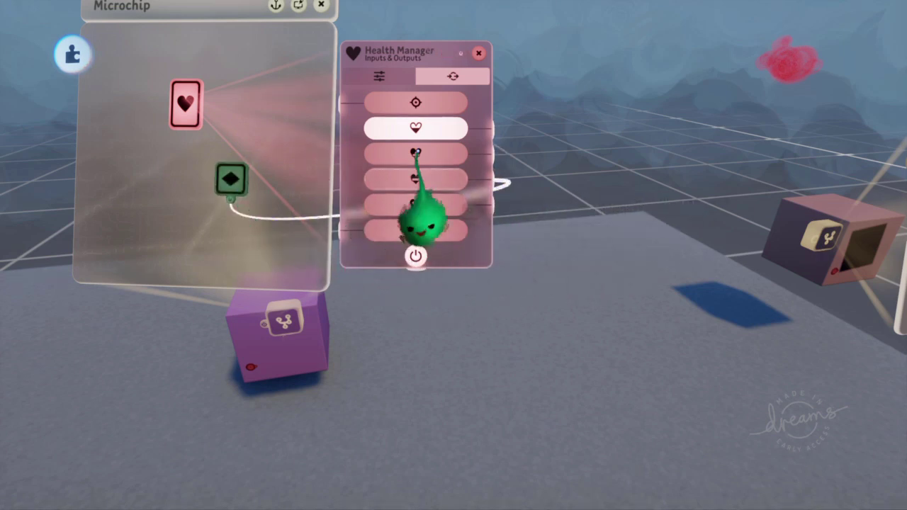
pyautogui.press('Escape')
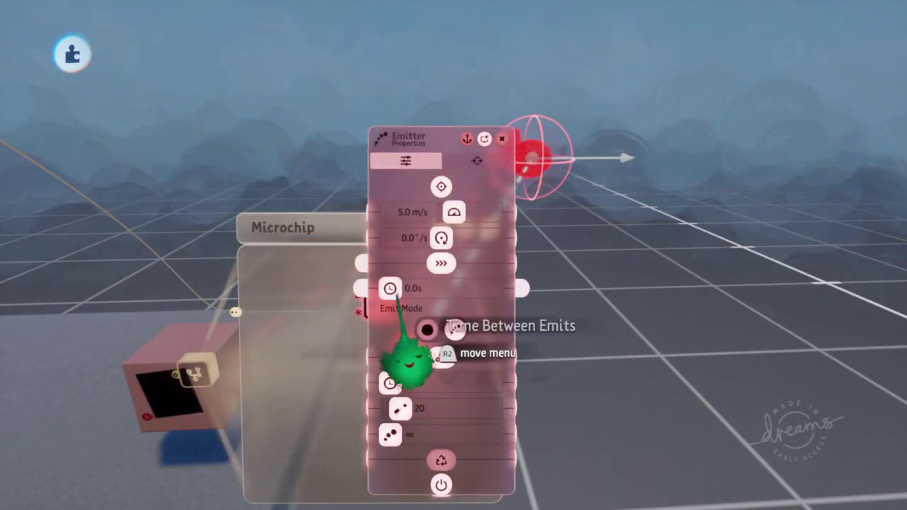
# Set the Emitter's Time Between Emits to 0.1 s and Max Emitted At Once to infinite, with its power switched off.
pyautogui.press('Right')
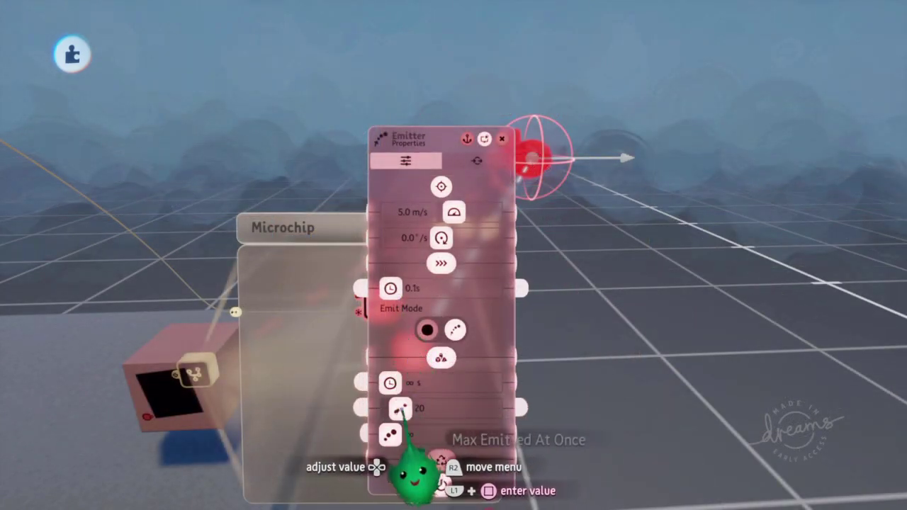
pyautogui.moveTo(401, 410); pyautogui.dragTo(388, 409)
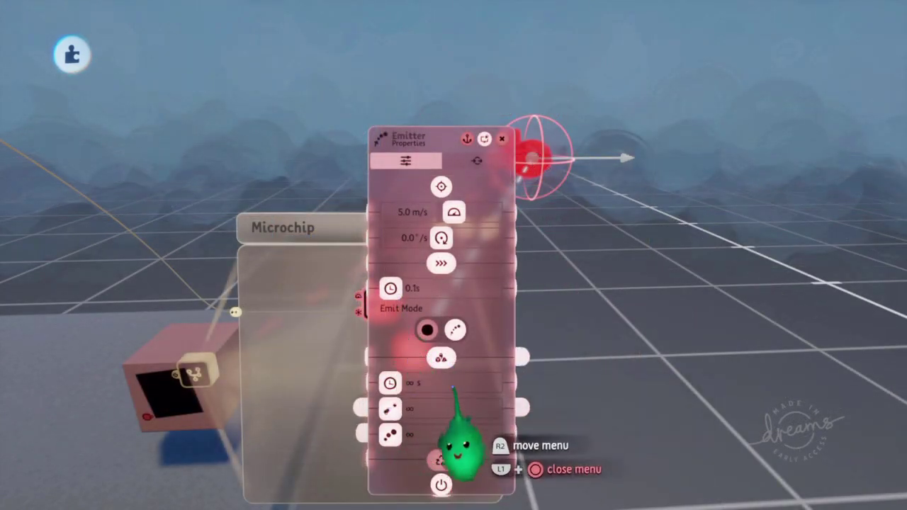
pyautogui.press('Escape')
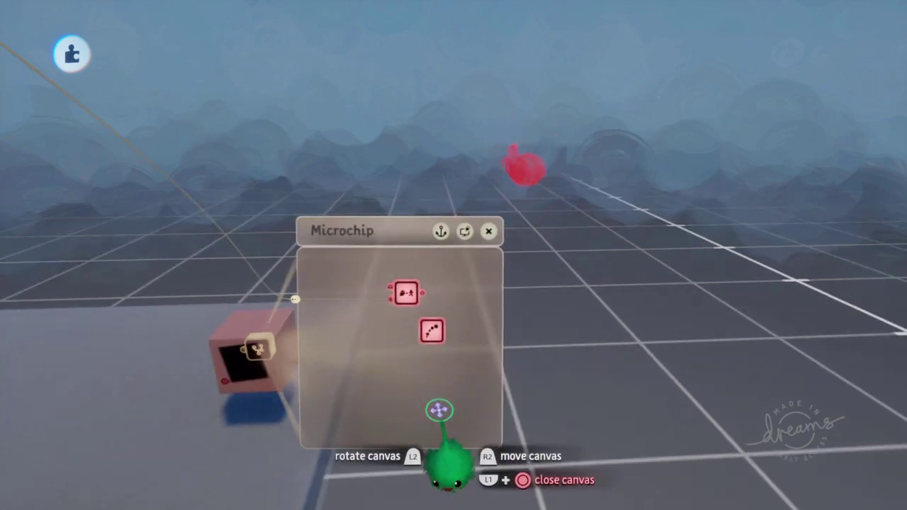
pyautogui.click(434, 354)
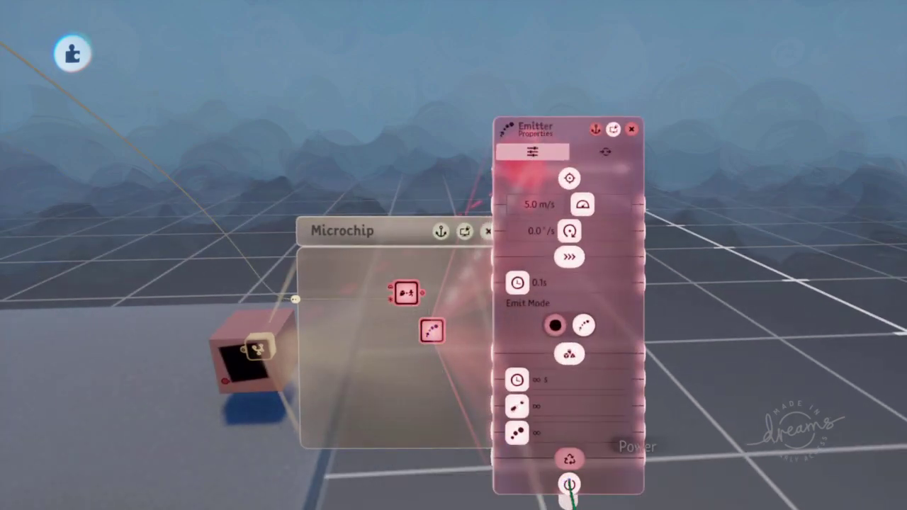
pyautogui.click(569, 482)
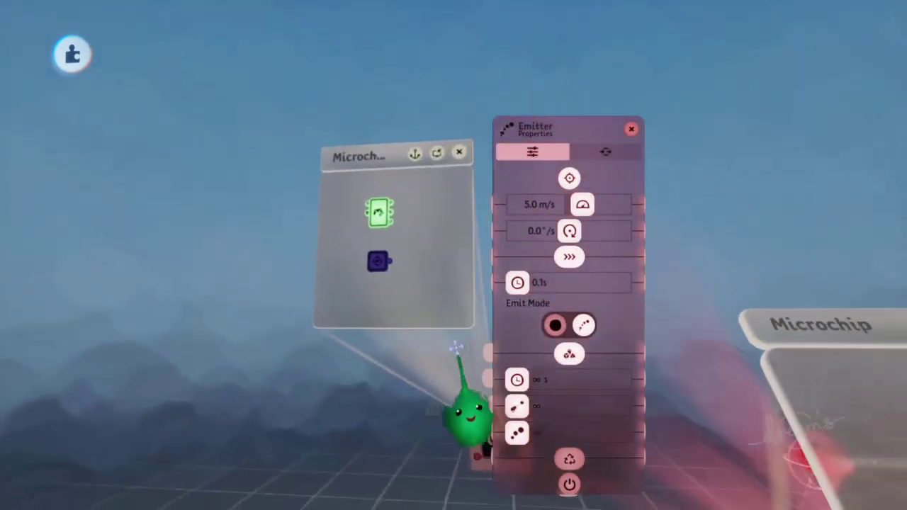
# Place a Calculator beside the Controller Sensor in its microchip.
pyautogui.press('Tab')
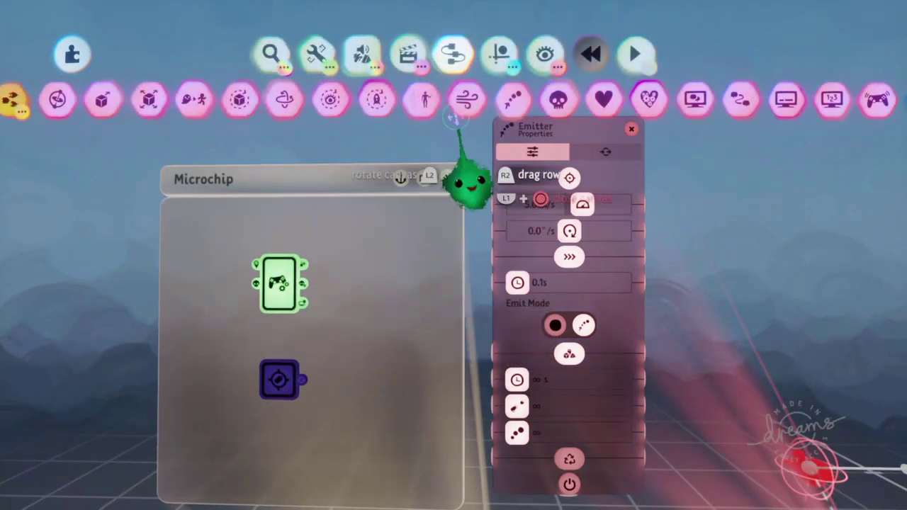
pyautogui.moveTo(456, 113); pyautogui.dragTo(554, 113)
pyautogui.click(219, 99)
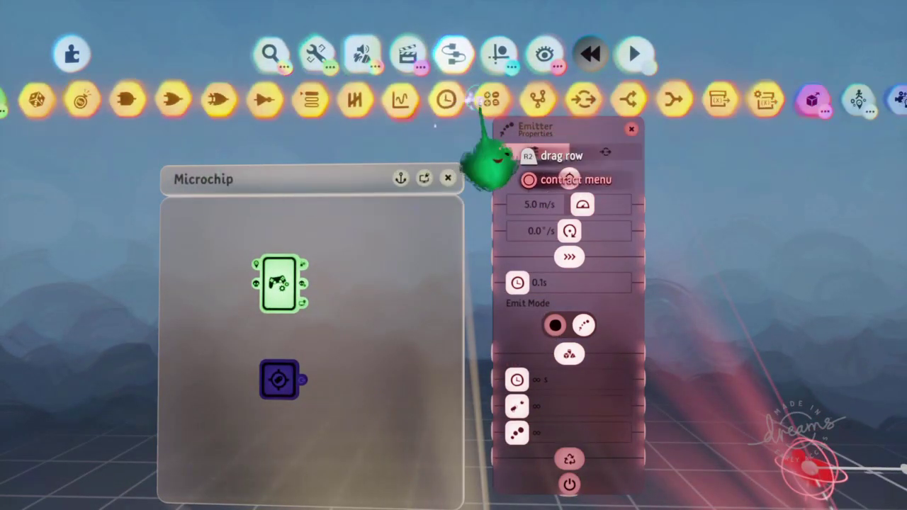
pyautogui.click(487, 99)
pyautogui.click(394, 284)
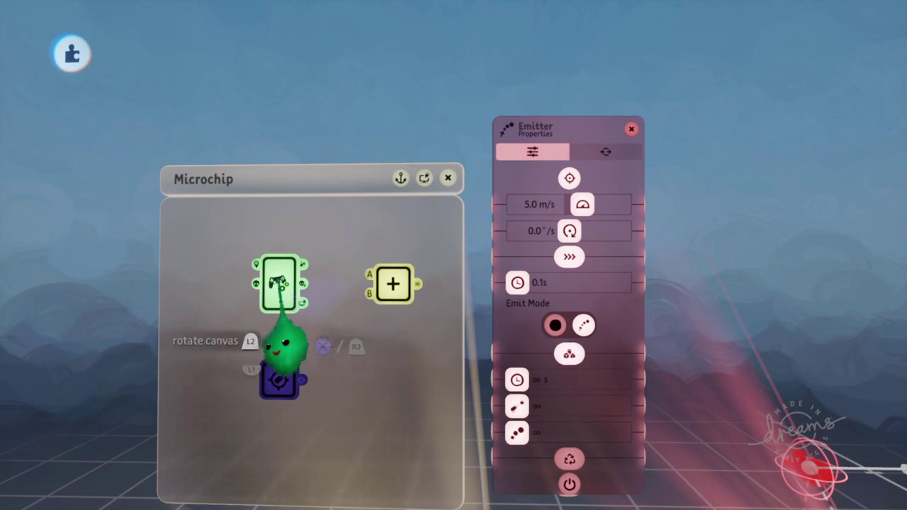
# Wire the Controller Sensor's R2 output into the Calculator's input A and set the operation to greater than.
pyautogui.click(279, 285)
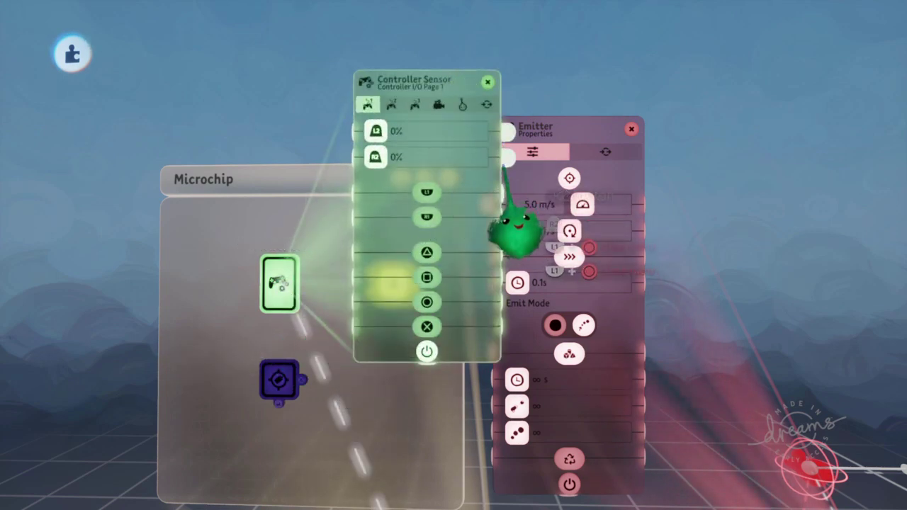
pyautogui.click(505, 163)
pyautogui.click(382, 278)
pyautogui.click(388, 299)
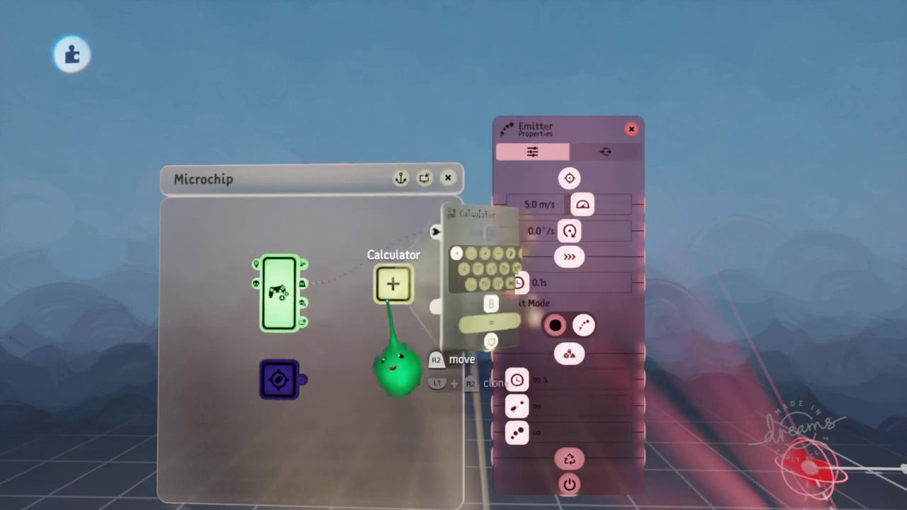
pyautogui.click(563, 245)
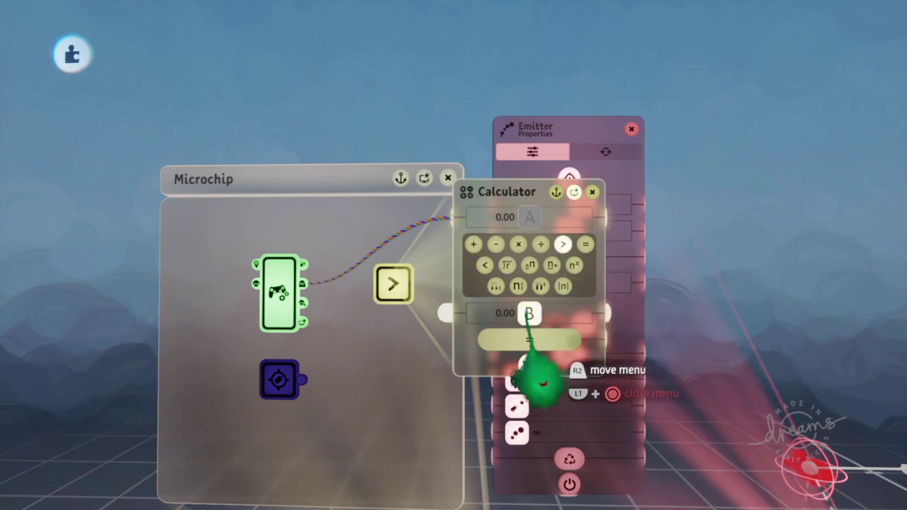
pyautogui.press('Escape')
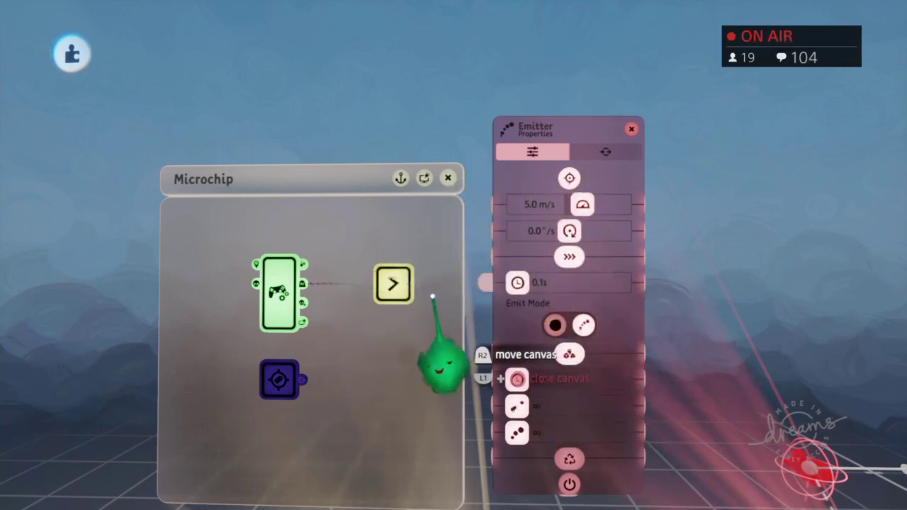
# Place a Keyframe beside the Calculator in the widened Controller Sensor microchip and record the Emitter's power switched on in it.
pyautogui.moveTo(463, 299); pyautogui.dragTo(531, 299)
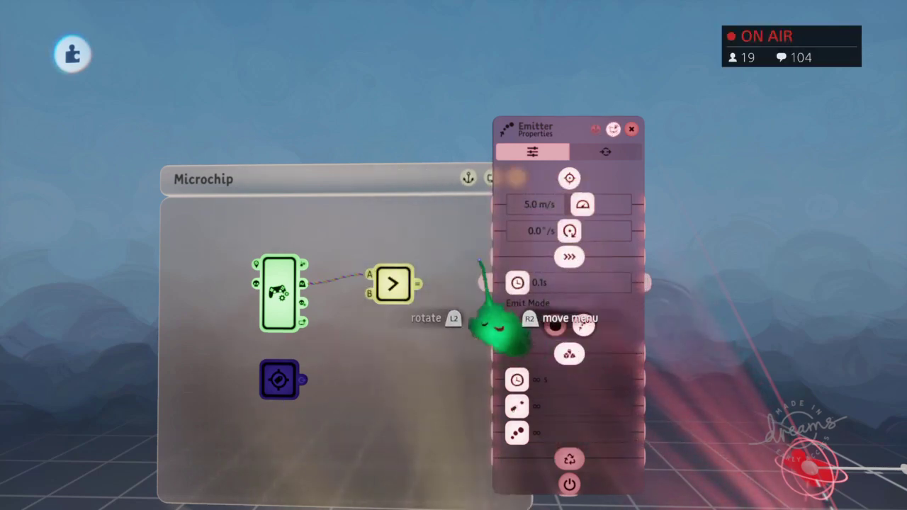
pyautogui.click(408, 55)
pyautogui.moveTo(531, 323); pyautogui.dragTo(401, 323, button='middle')
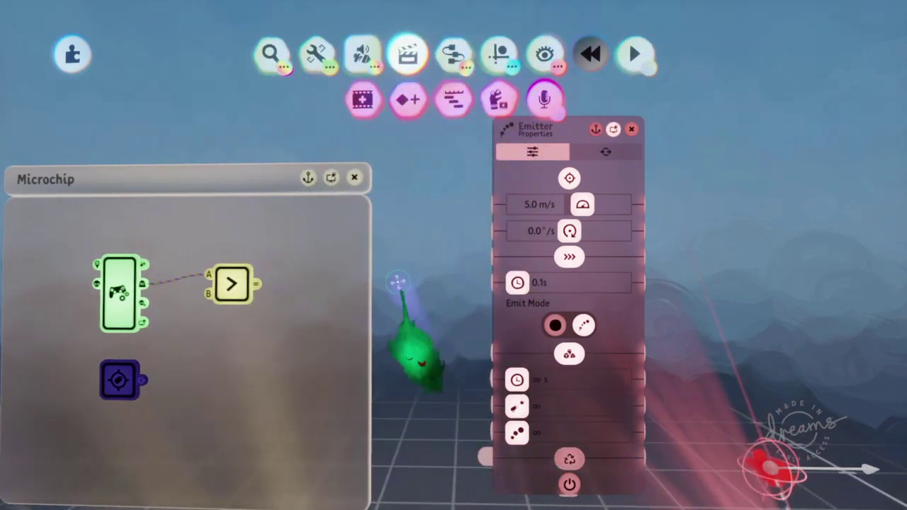
pyautogui.click(409, 99)
pyautogui.click(328, 294)
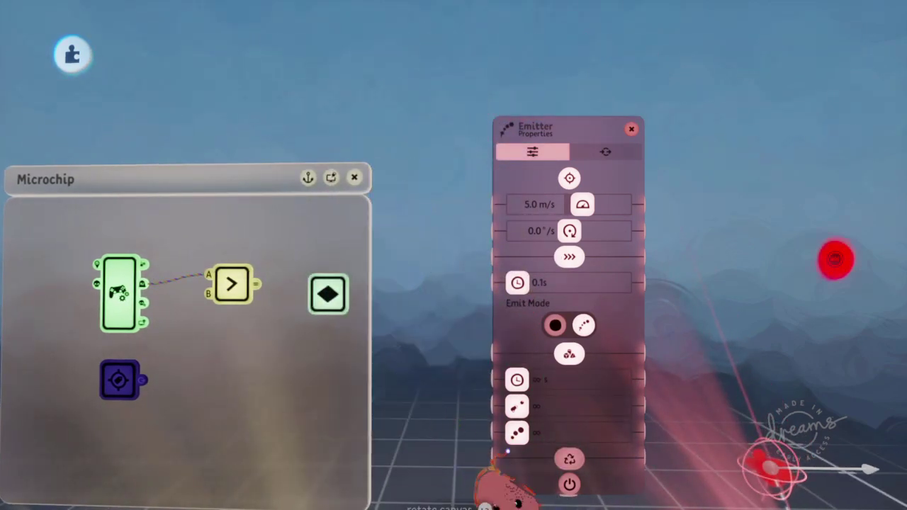
pyautogui.click(563, 483)
pyautogui.press('Escape')
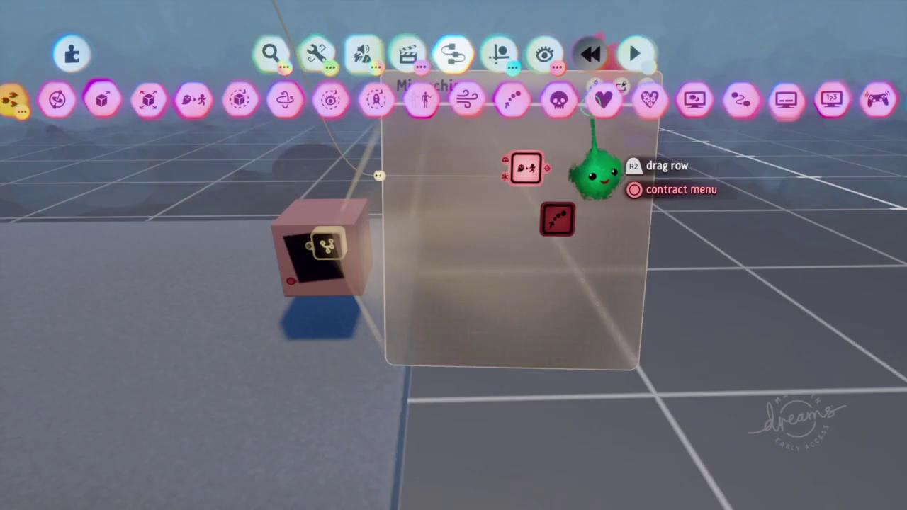
# Place a Health Modifier in the Follower block's microchip, below the Follower and Emitter, and open its properties.
pyautogui.click(649, 170)
pyautogui.click(634, 101)
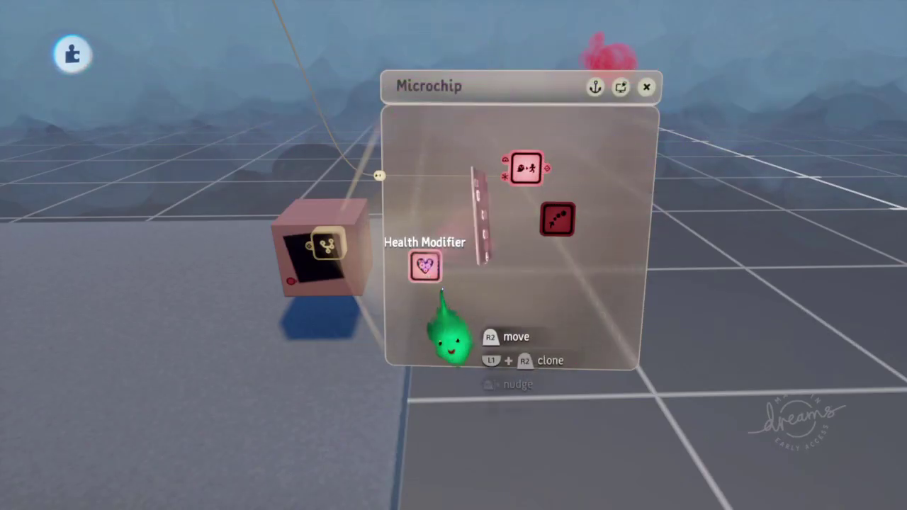
pyautogui.click(442, 289)
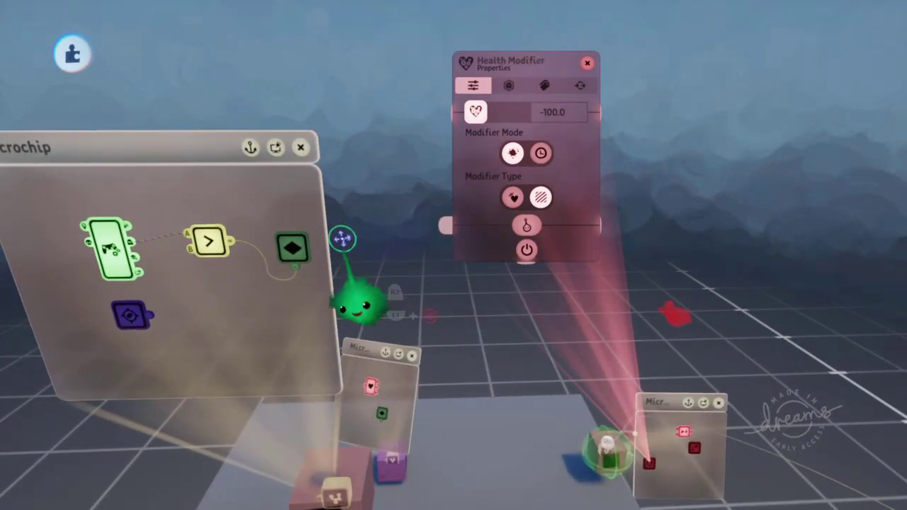
# Widen the Controller Sensor's microchip and record the Health Modifier's power switched on in the Keyframe wired to the Calculator.
pyautogui.moveTo(352, 235); pyautogui.dragTo(457, 237)
pyautogui.click(293, 247)
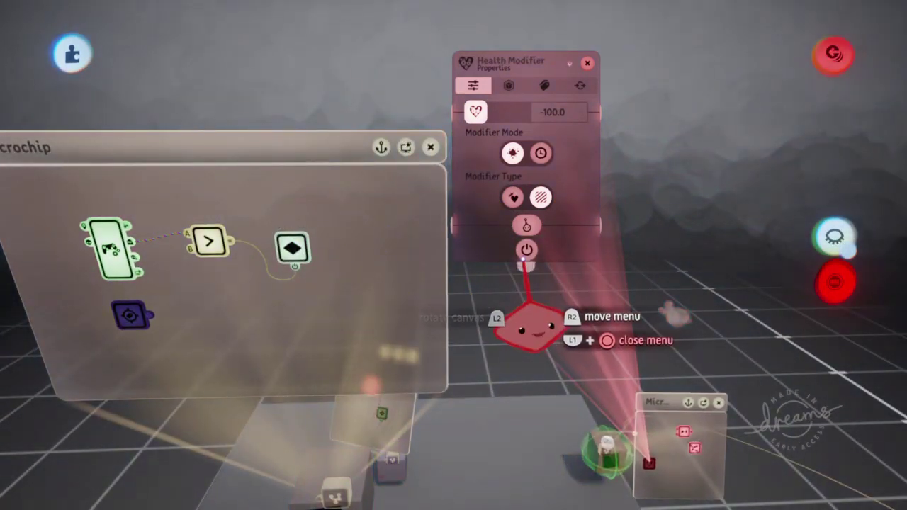
pyautogui.click(526, 249)
pyautogui.click(834, 56)
# Play-test the scene by aiming at the Health Manager block, and return to edit mode.
pyautogui.press('Escape')
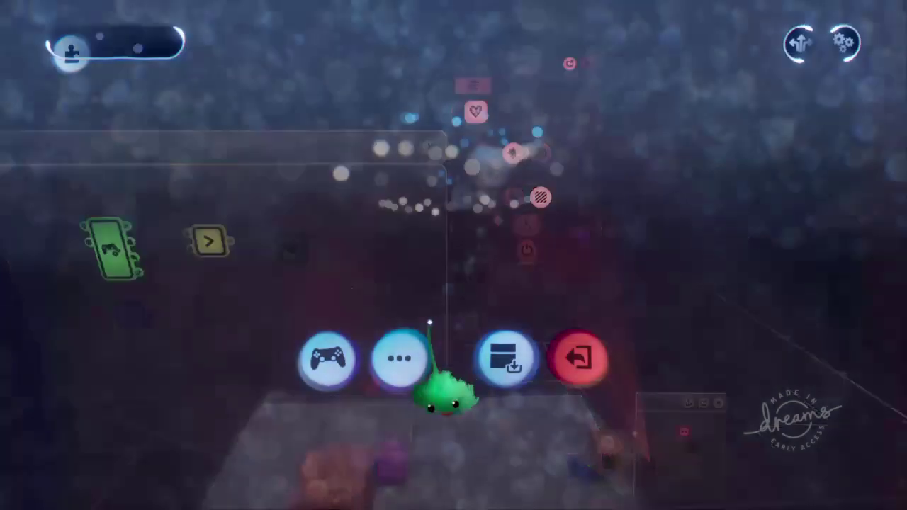
pyautogui.click(312, 365)
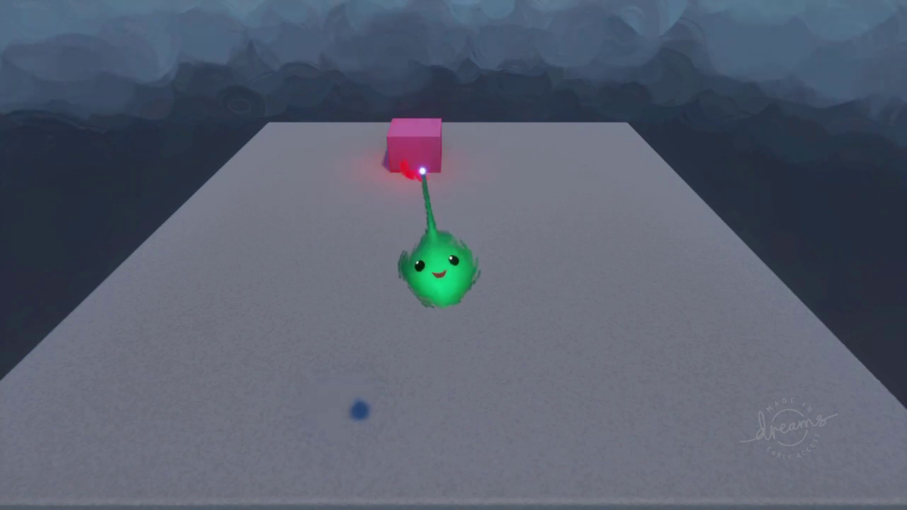
pyautogui.press('Escape')
pyautogui.click(295, 358)
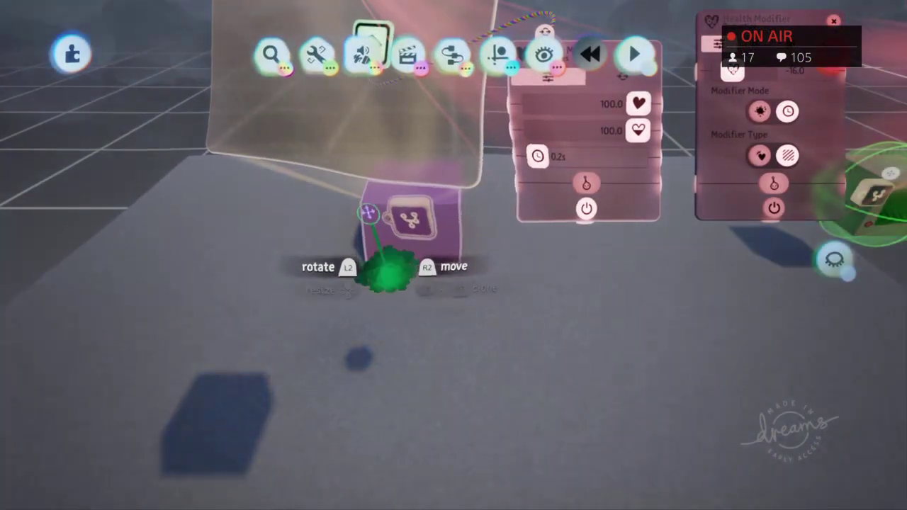
# Set the Health Manager block's Tint Colour to light green and start play mode to test the scene.
pyautogui.click(388, 264)
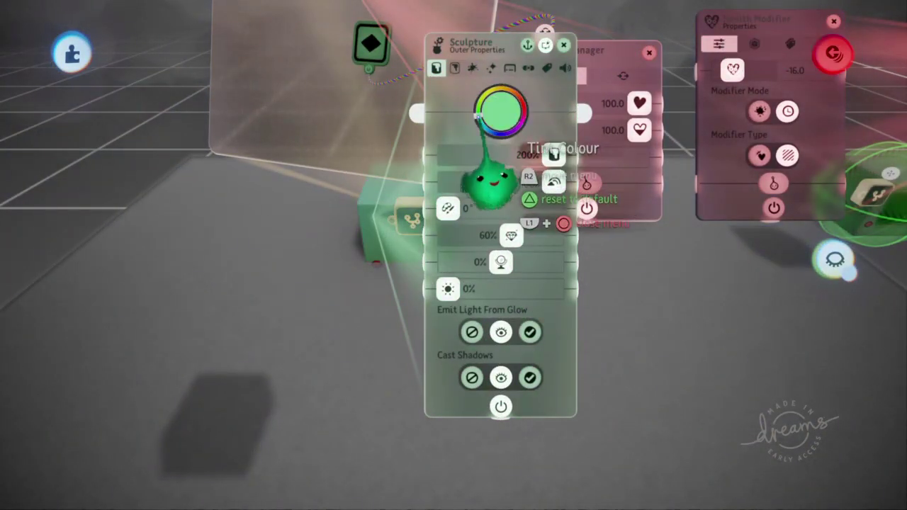
pyautogui.press('Escape')
pyautogui.click(328, 359)
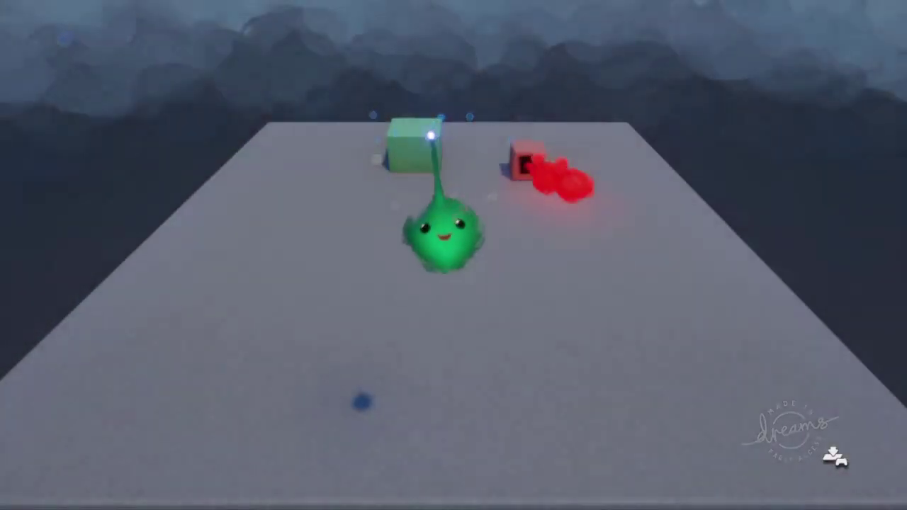